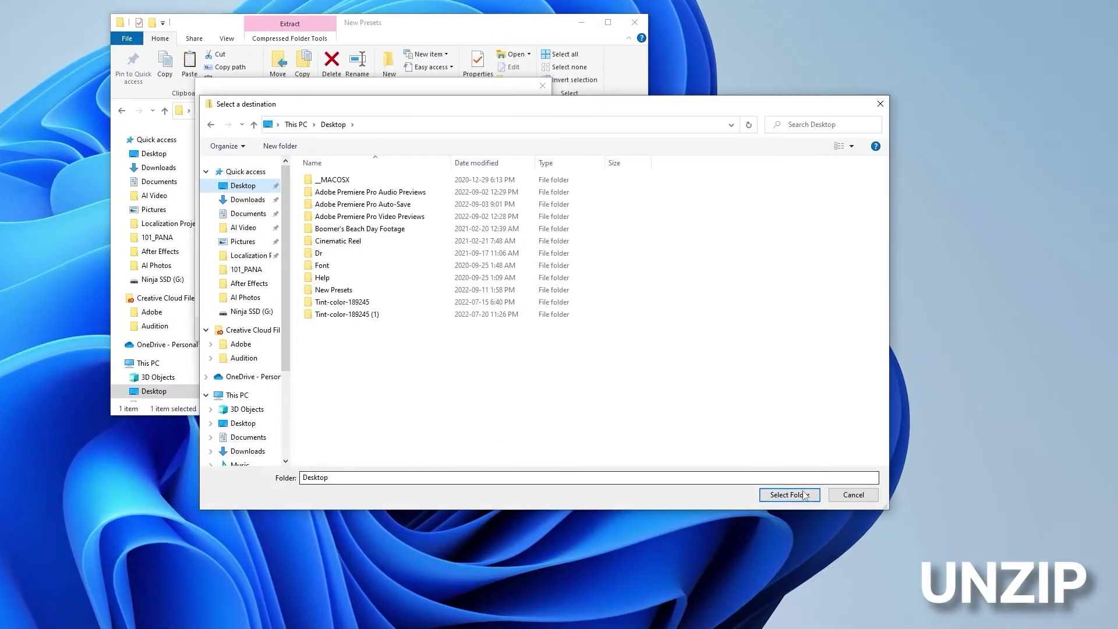
Step: Extract the downloaded zip archive to the Desktop folder
{"action": "left_click", "coordinate": [871, 531]}
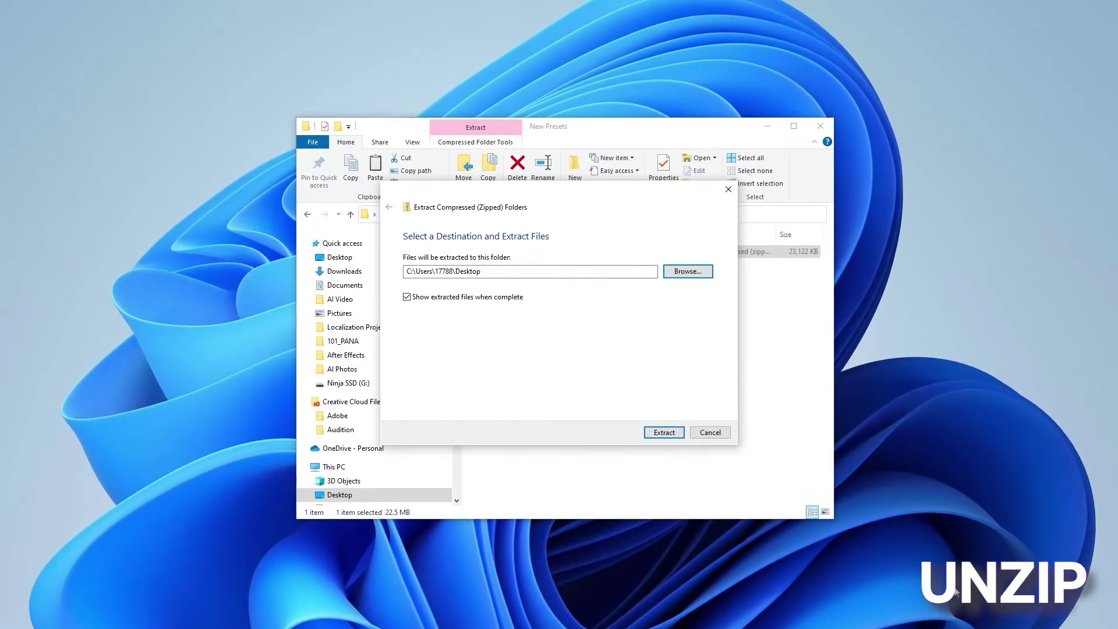
{"action": "left_click", "coordinate": [664, 432]}
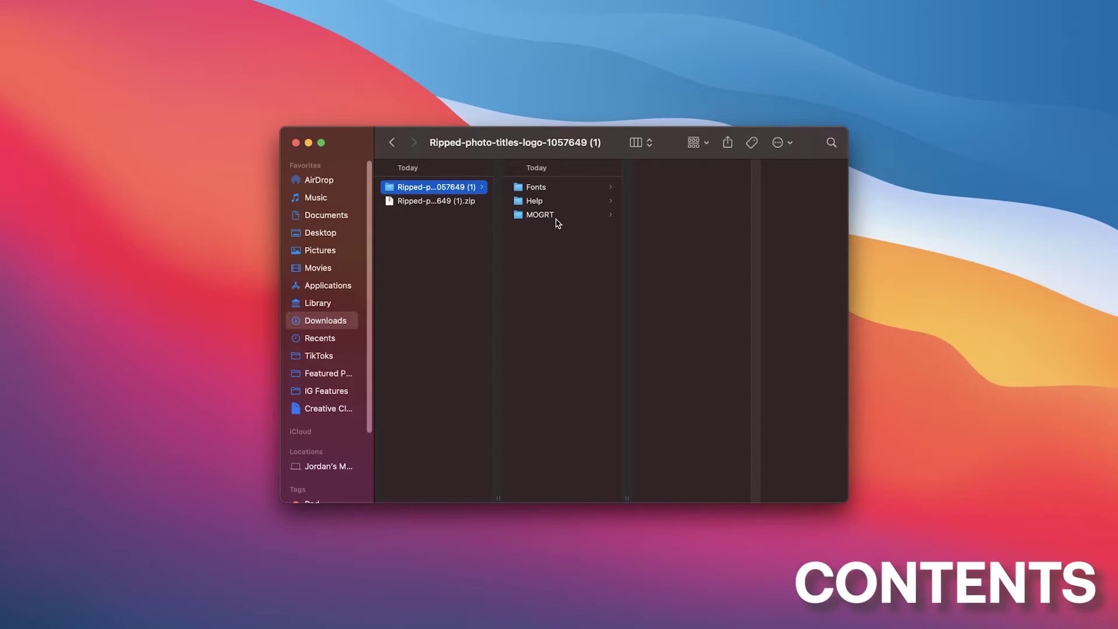
Step: Examine the motion graphics template files inside the unzipped package's MOGRT folder
{"action": "left_click", "coordinate": [553, 217]}
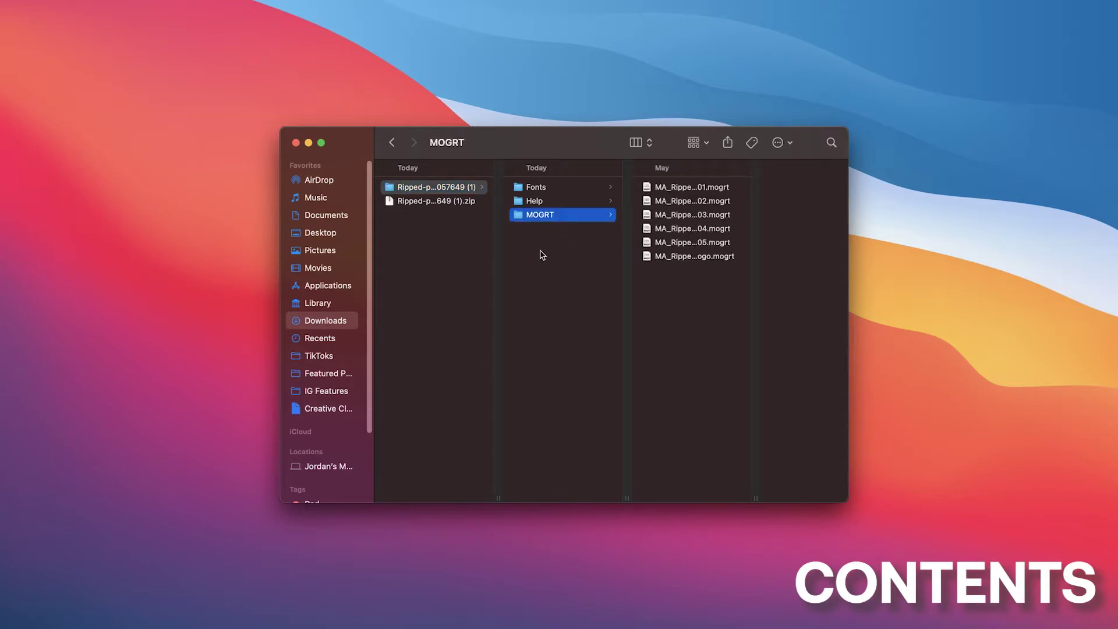
{"action": "key", "text": "Right"}
{"action": "key", "text": "Down"}
{"action": "key", "text": "Down"}
{"action": "key", "text": "Down"}
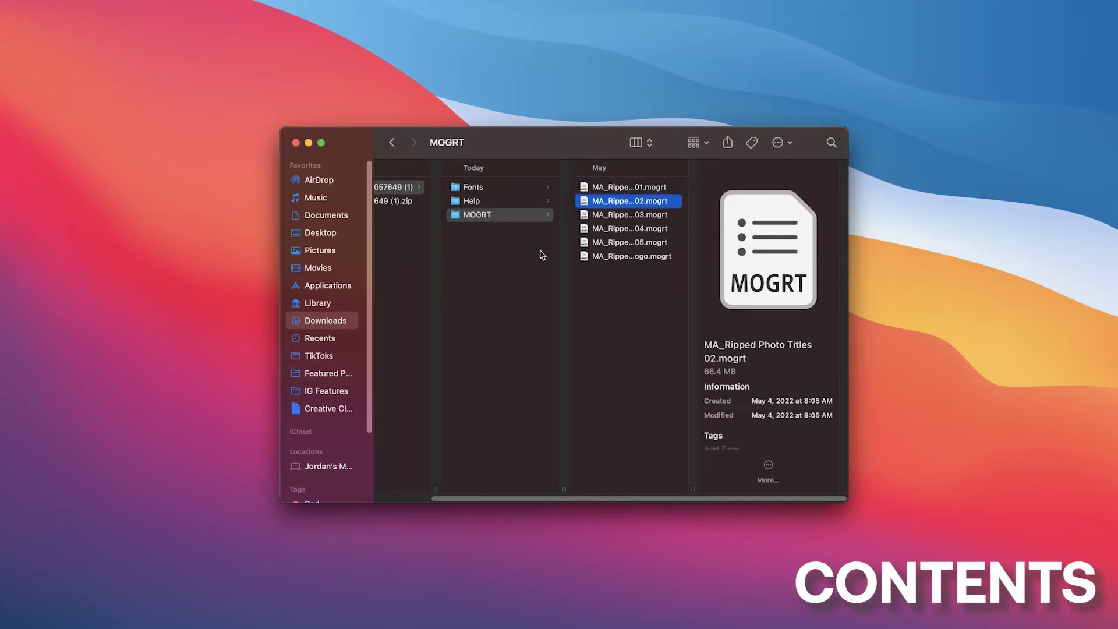
{"action": "key", "text": "Down"}
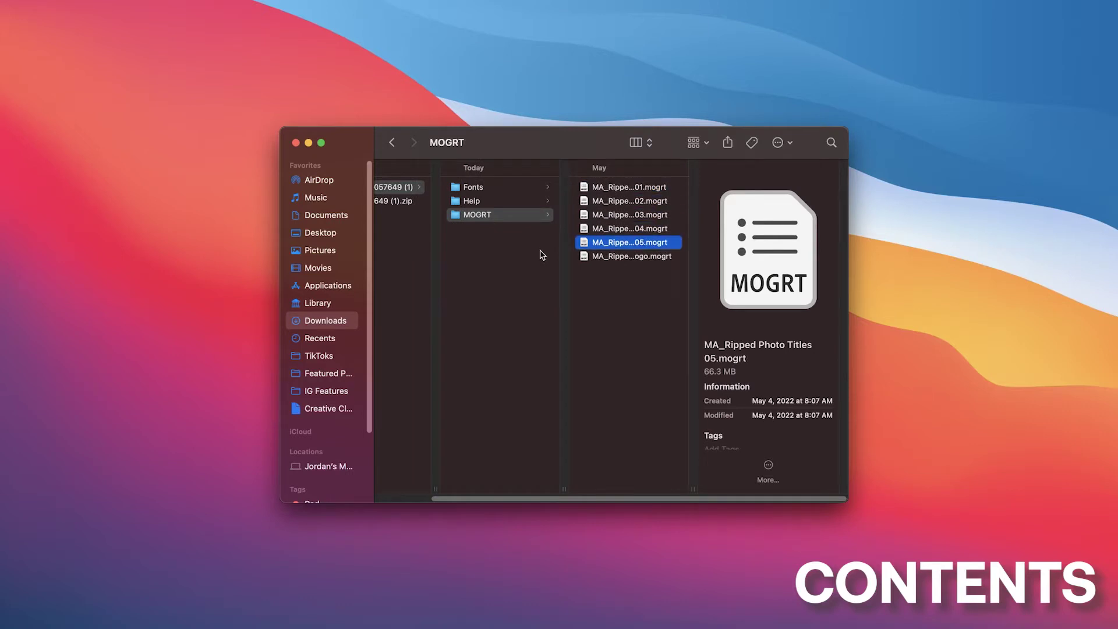
{"action": "key", "text": "Down"}
Step: Inspect the Font Link document in the Fonts folder and the Tutorial.mp4 video in the Help folder
{"action": "left_click", "coordinate": [488, 187]}
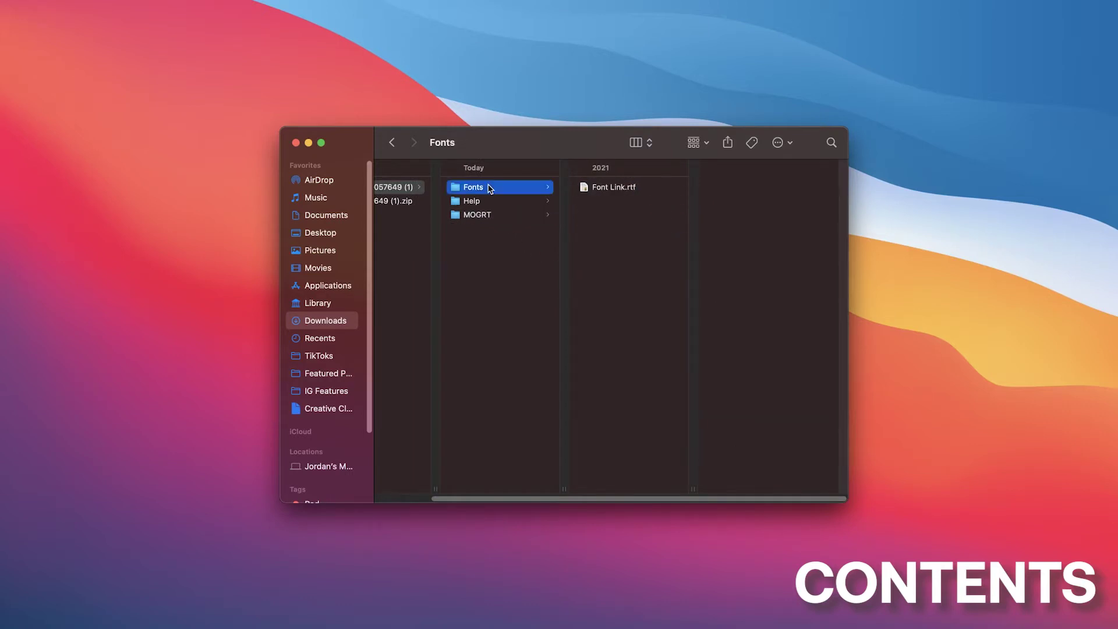
{"action": "left_click", "coordinate": [600, 188]}
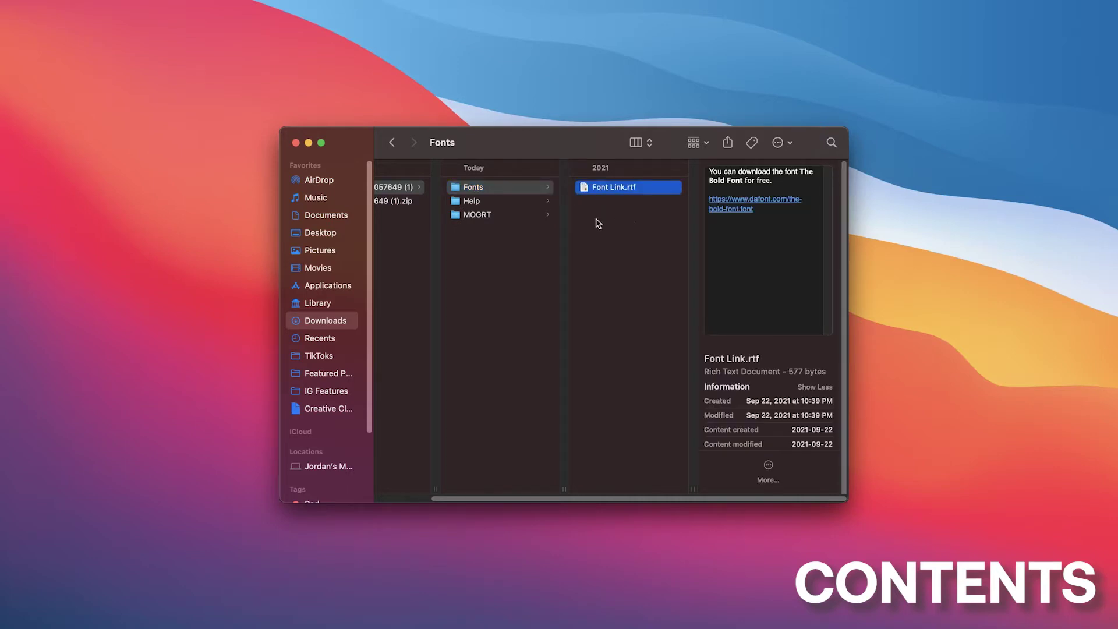
{"action": "left_click", "coordinate": [509, 204]}
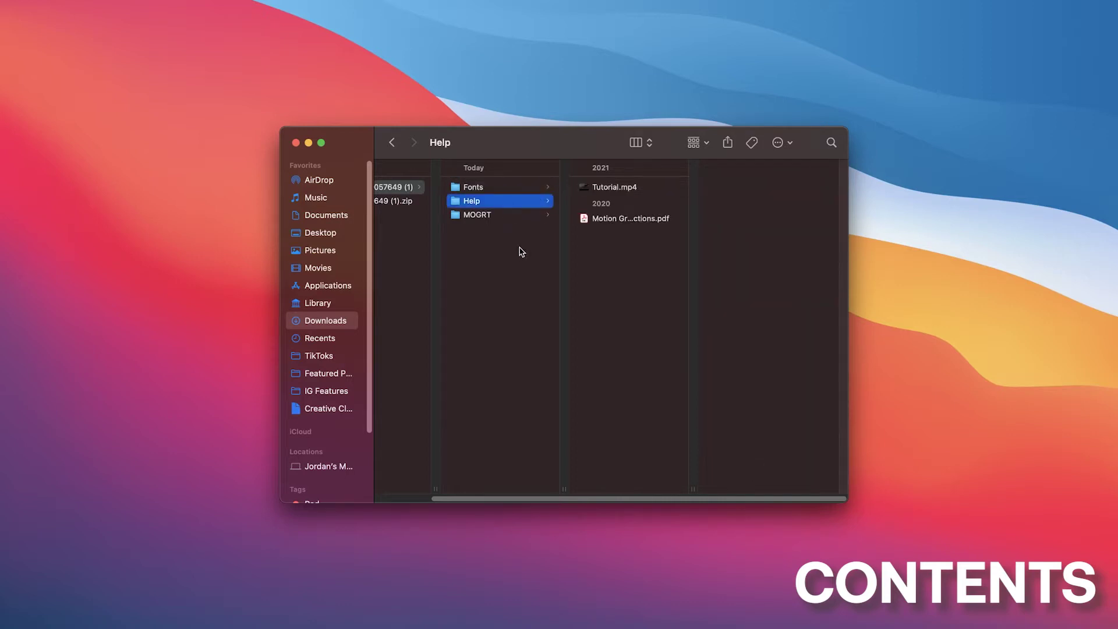
{"action": "left_click", "coordinate": [611, 192]}
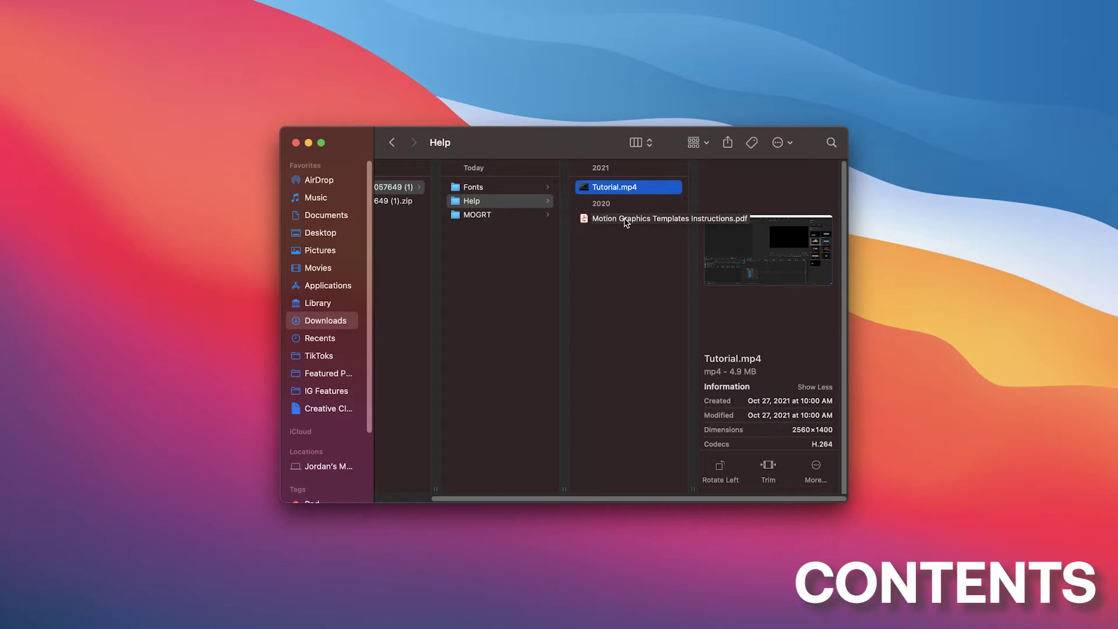
{"action": "left_click", "coordinate": [494, 239]}
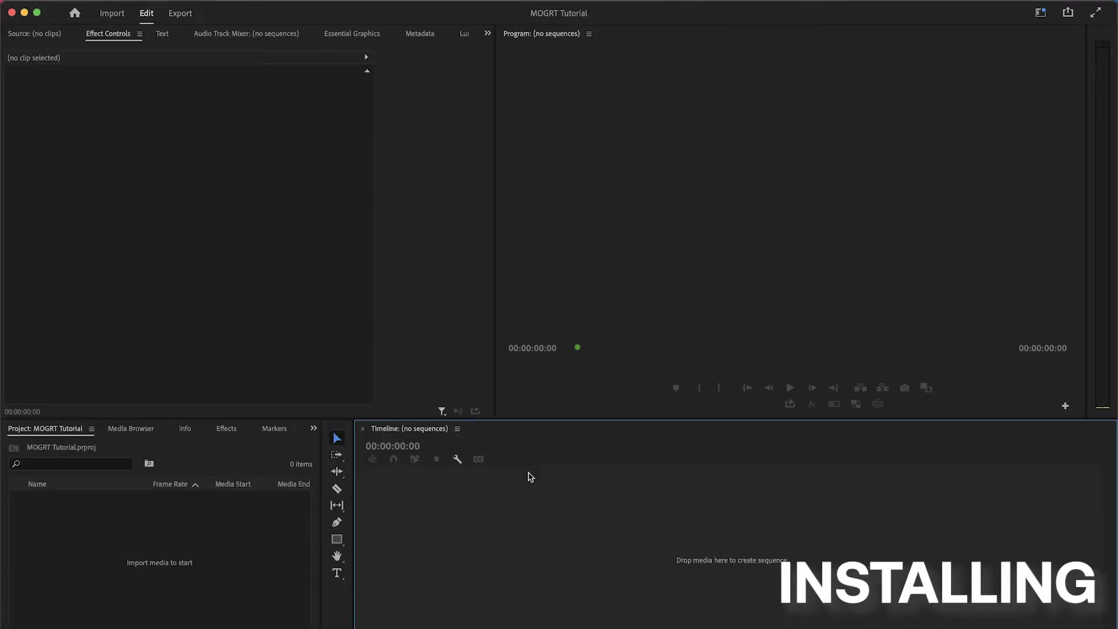
Step: Install all six MA_Ripped Photo Titles templates from the MOGRT folder in Finder into Premiere Pro's Essential Graphics templates
{"action": "left_click", "coordinate": [329, 34]}
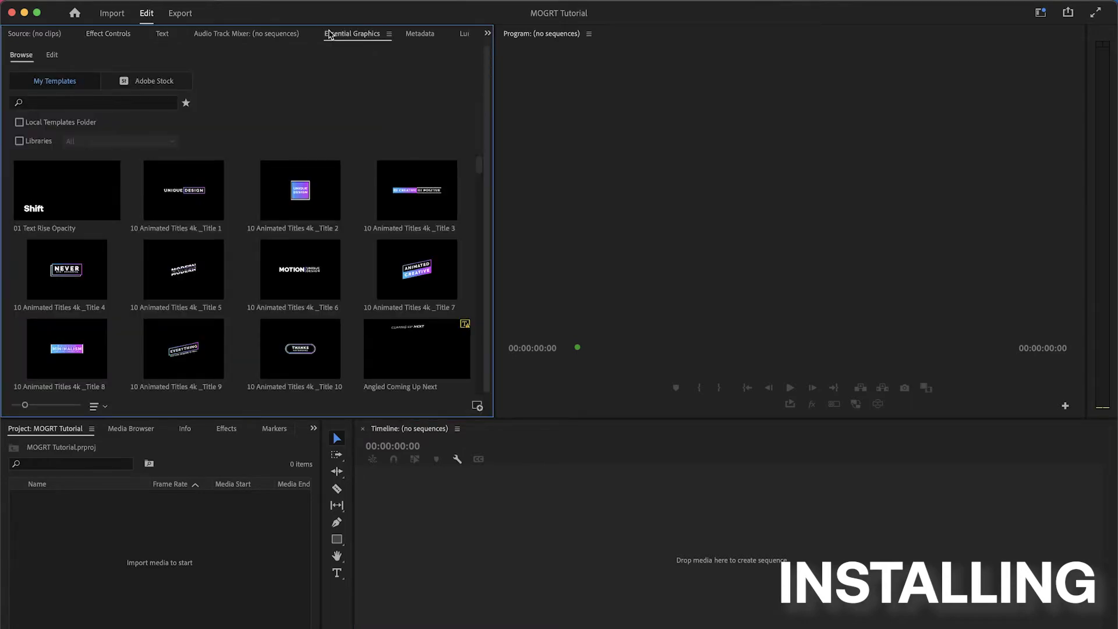
{"action": "key", "text": "super+Tab"}
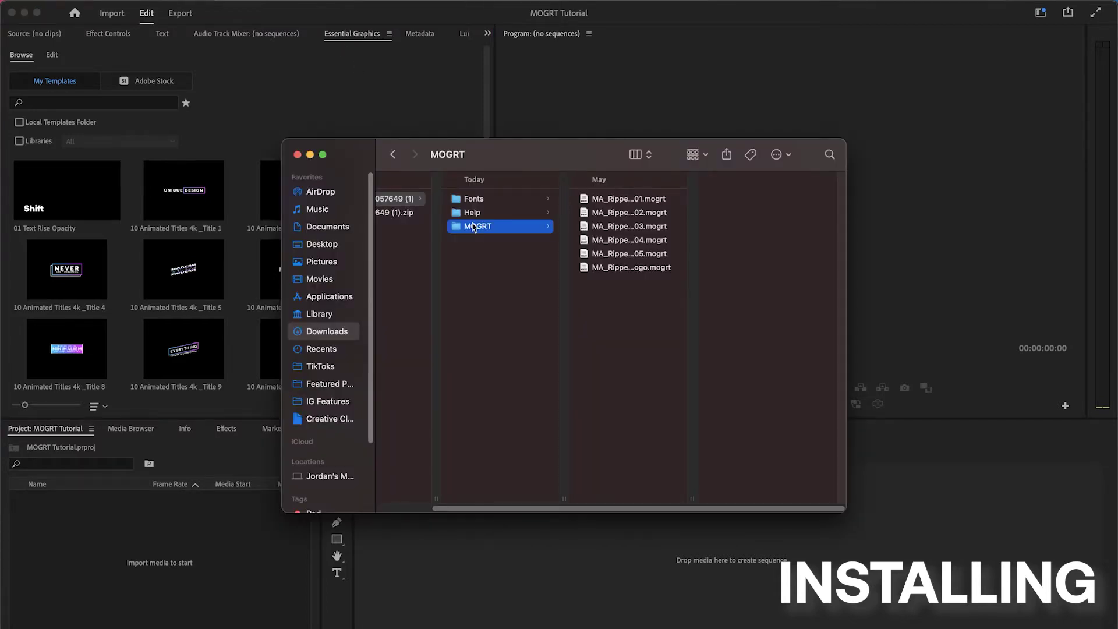
{"action": "key", "text": "Right"}
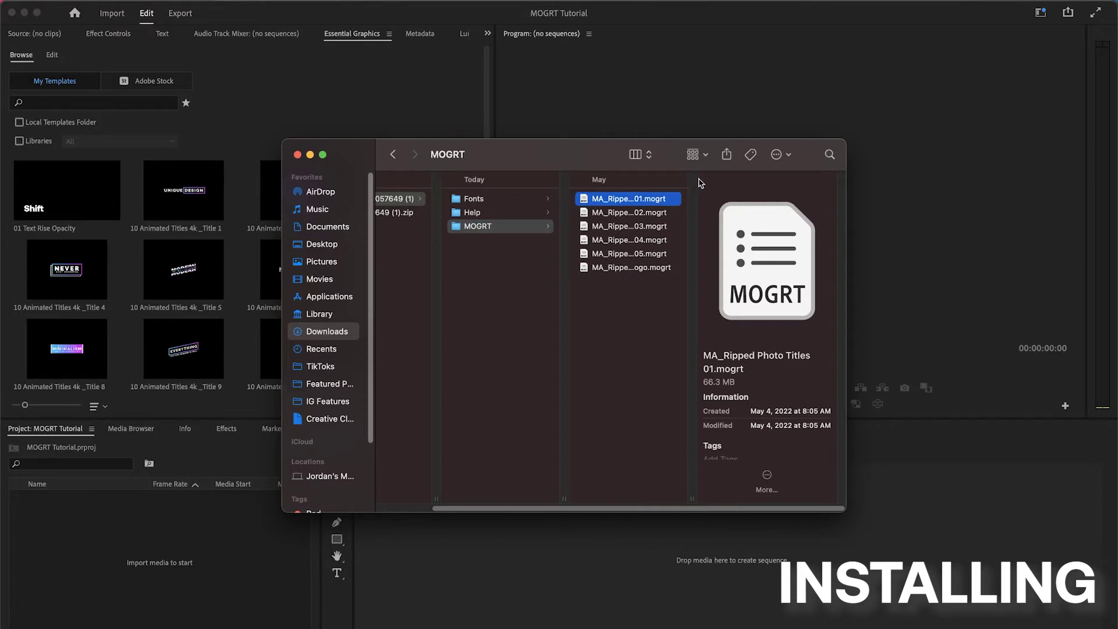
{"action": "left_click_drag", "start_coordinate": [691, 498], "coordinate": [741, 498]}
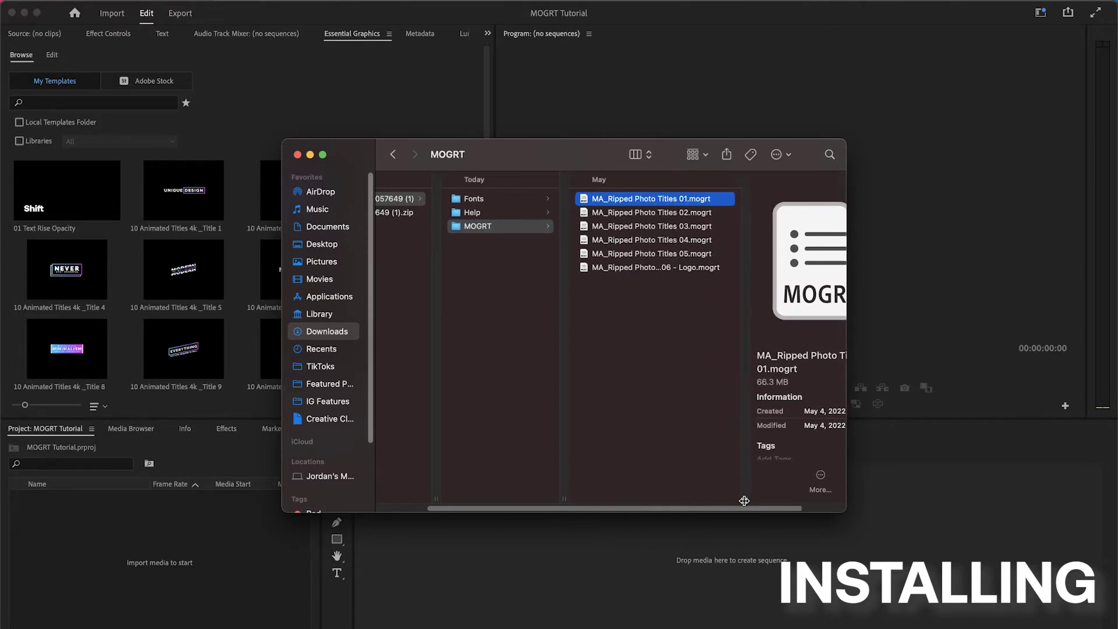
{"action": "left_click_drag", "start_coordinate": [595, 301], "coordinate": [594, 174]}
{"action": "left_click_drag", "start_coordinate": [568, 212], "coordinate": [244, 218]}
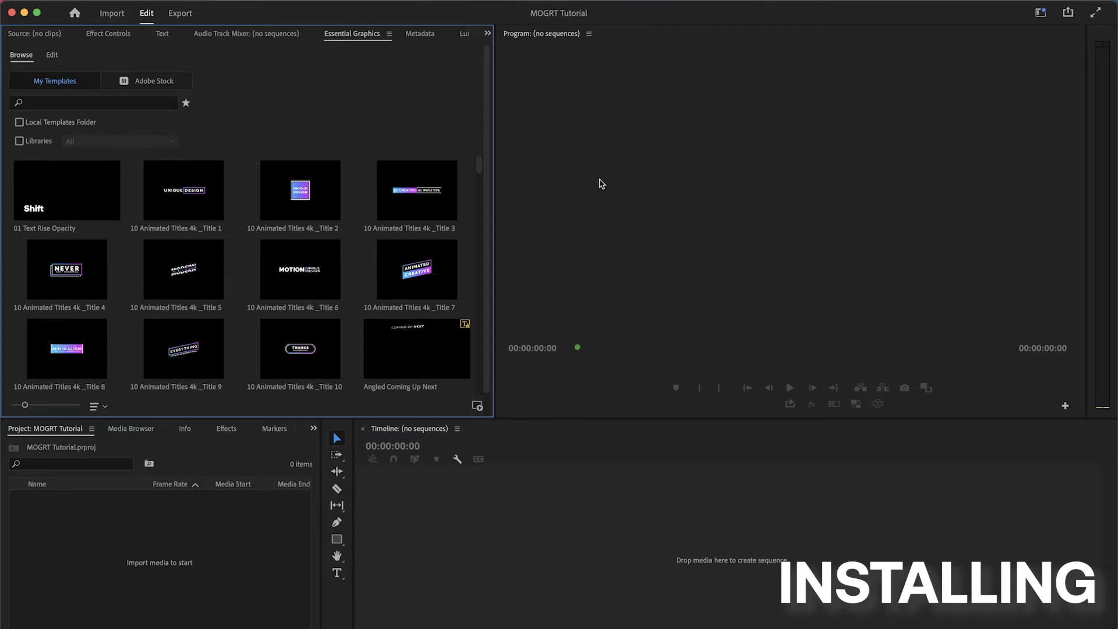
{"action": "left_click", "coordinate": [407, 0]}
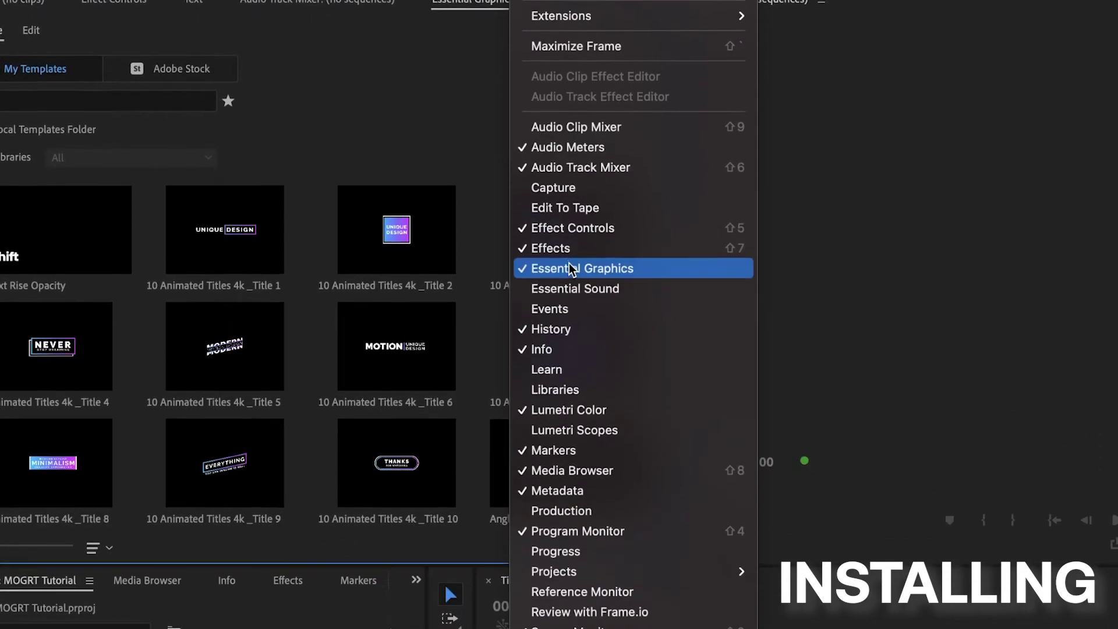
{"action": "left_click", "coordinate": [672, 262]}
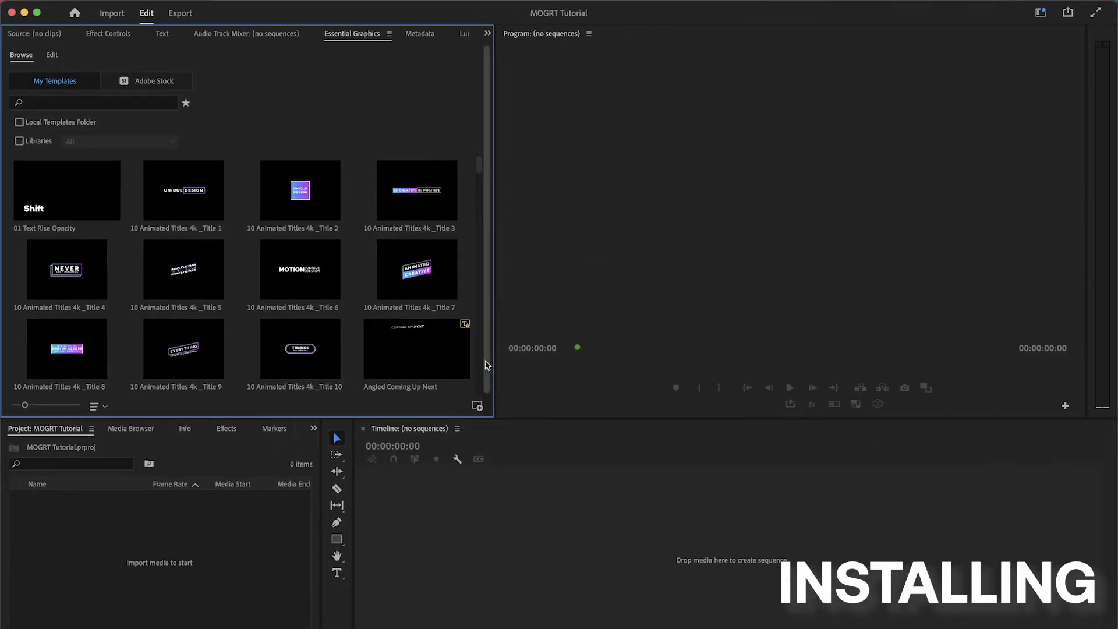
{"action": "left_click", "coordinate": [479, 407]}
{"action": "left_click", "coordinate": [455, 169]}
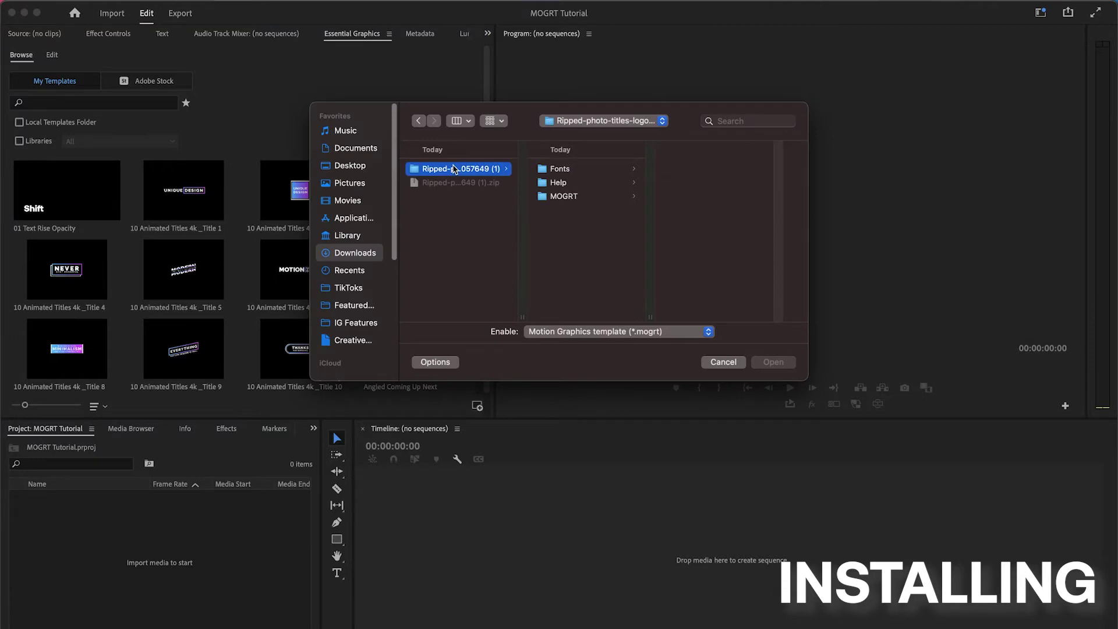
{"action": "left_click", "coordinate": [569, 198]}
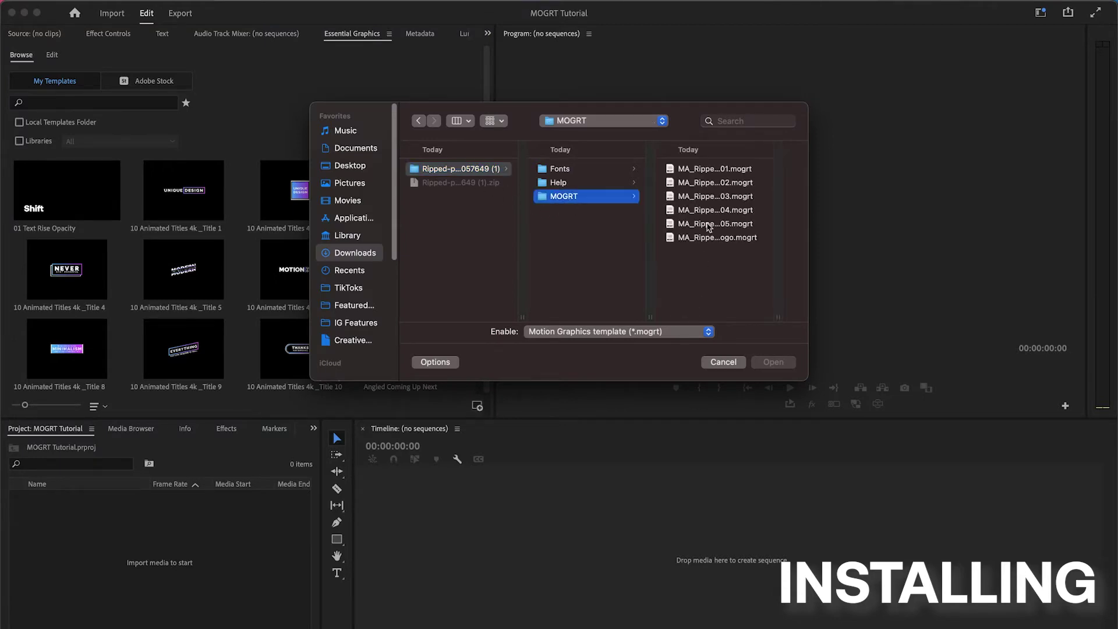
{"action": "left_click", "coordinate": [710, 183]}
{"action": "left_click", "coordinate": [618, 198]}
{"action": "left_click", "coordinate": [603, 223]}
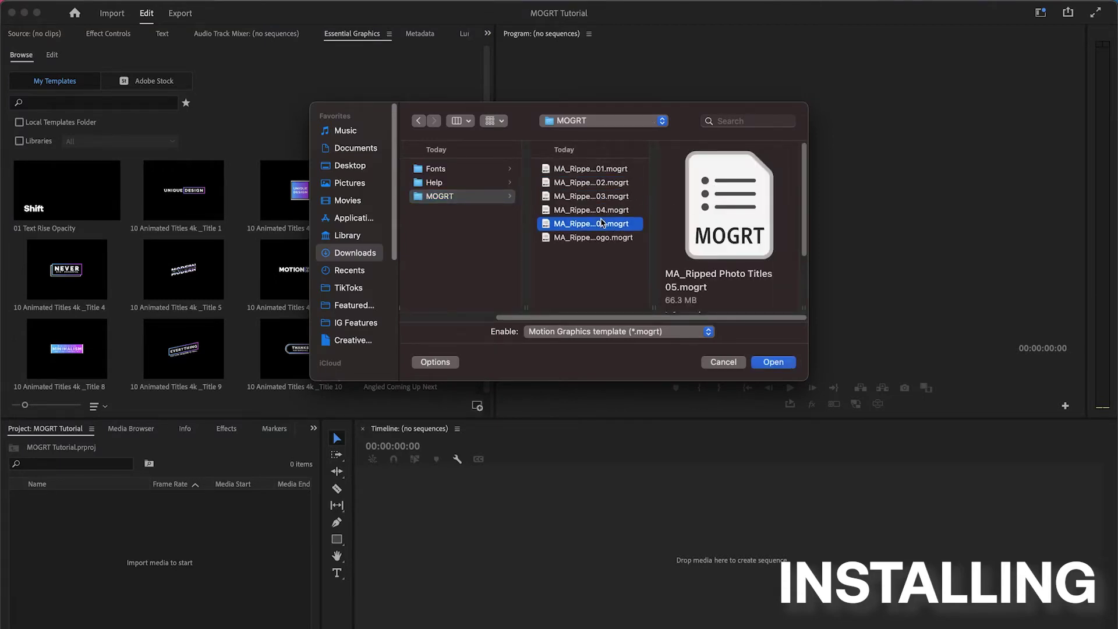
{"action": "left_click", "coordinate": [718, 362]}
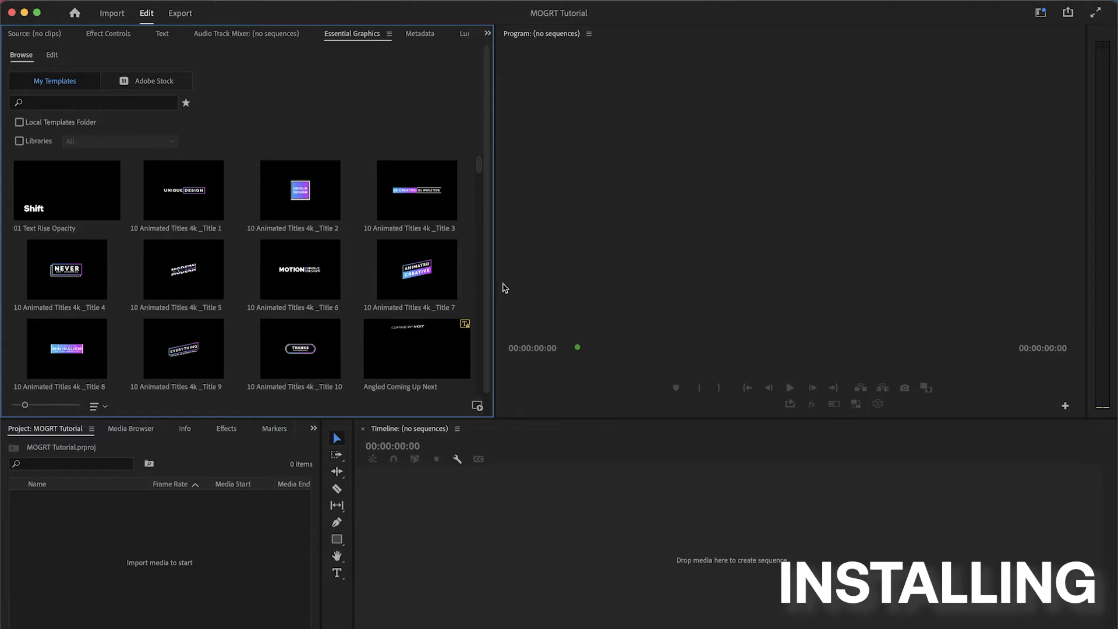
Step: Search the installed templates for "ripped"
{"action": "left_click", "coordinate": [132, 108]}
{"action": "type", "text": "ripped"}
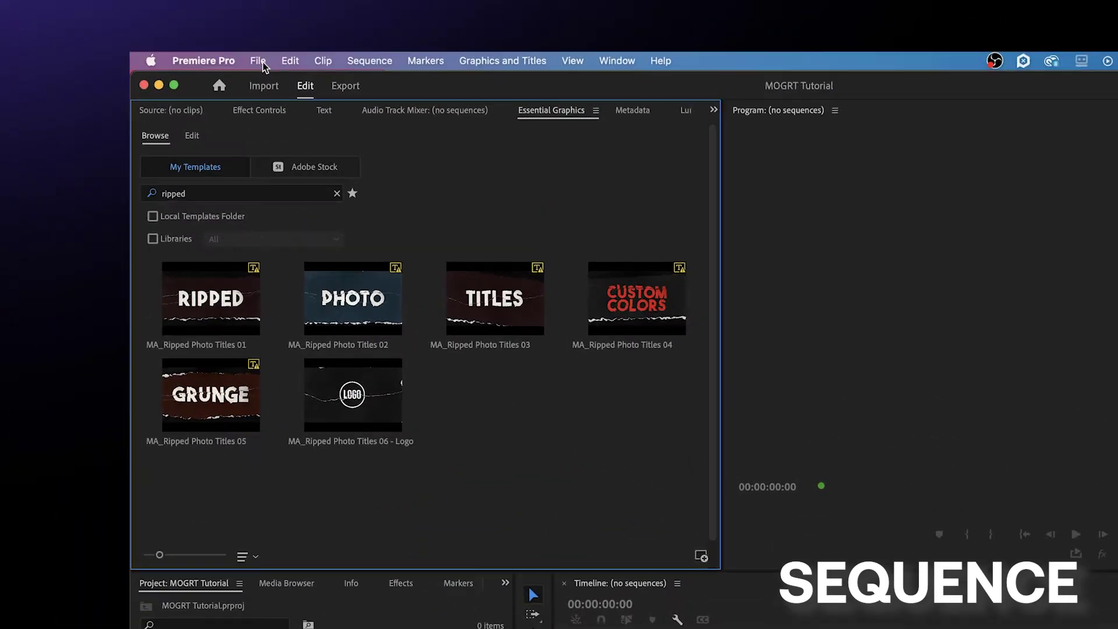
Step: Create a new sequence named Sequence 01 using the ARRI 1080p 30 preset
{"action": "left_click", "coordinate": [253, 60]}
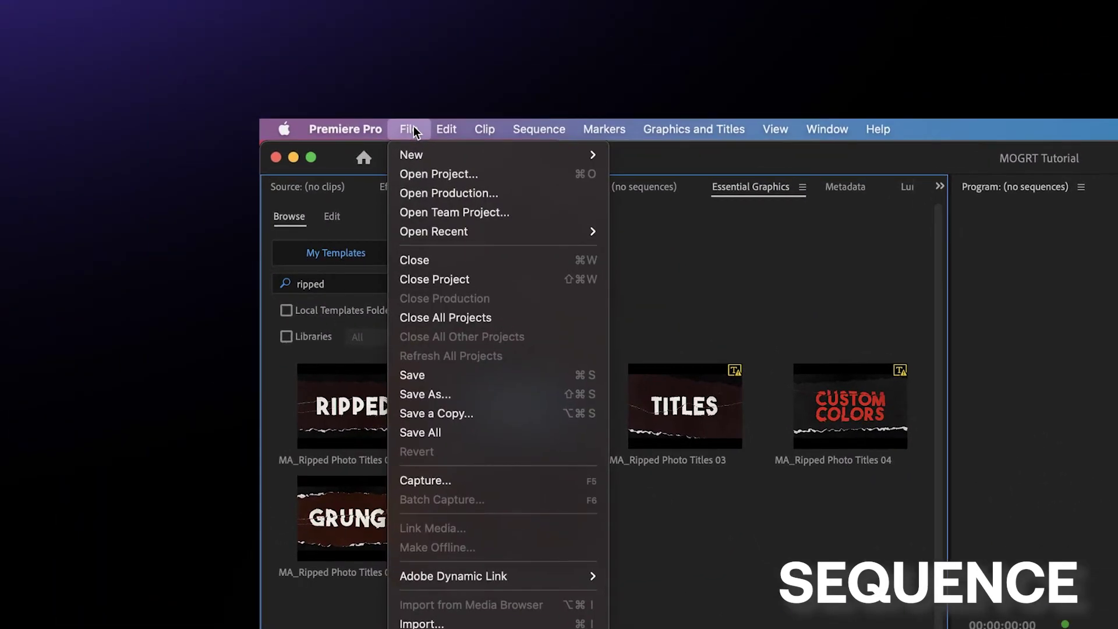
{"action": "mouse_move", "coordinate": [420, 154]}
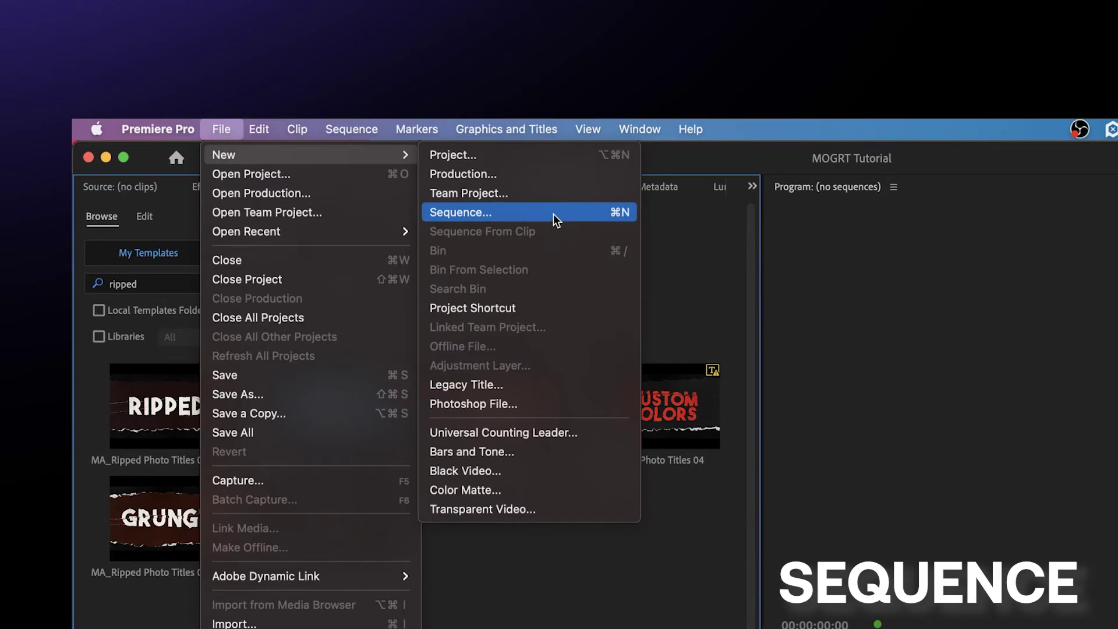
{"action": "left_click", "coordinate": [553, 215]}
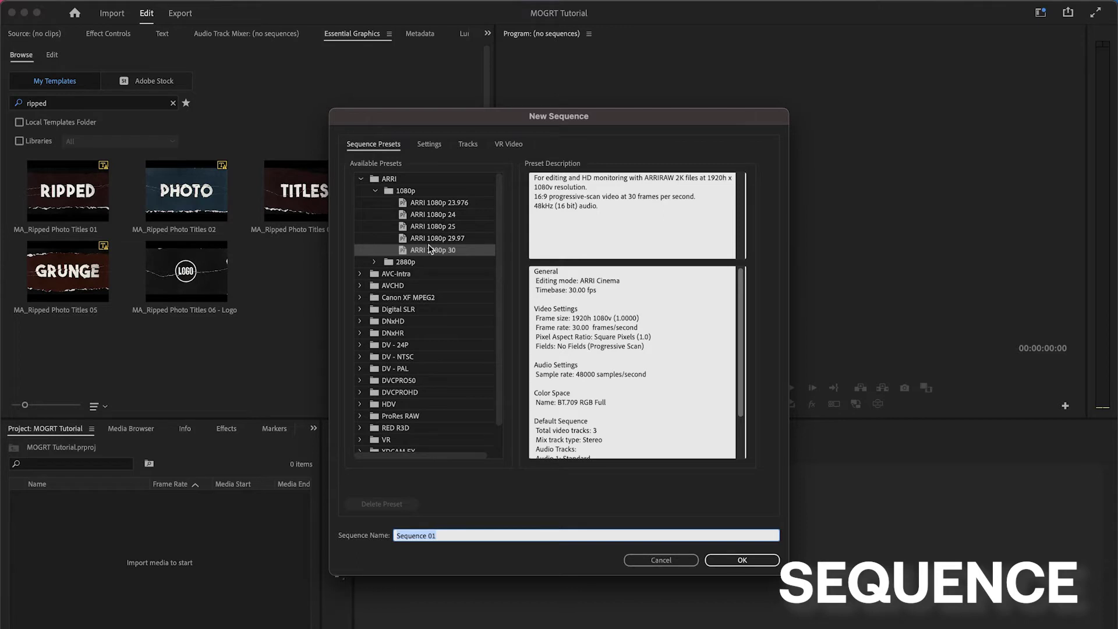
{"action": "left_click", "coordinate": [735, 567]}
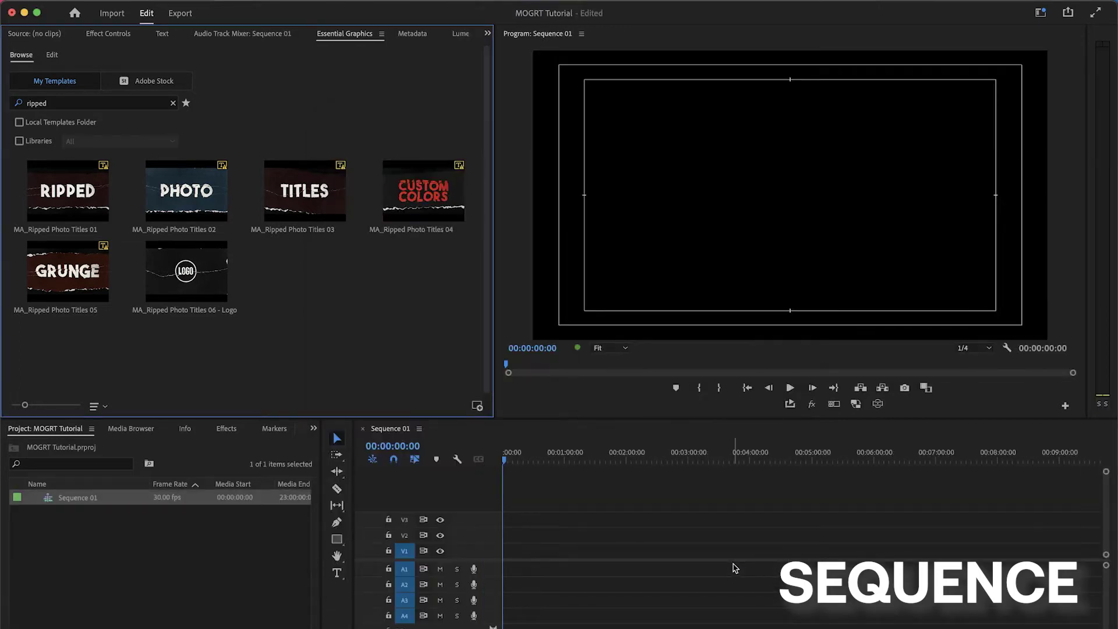
Step: Place MA_Ripped Photo Titles 01 at the start of track V1, matching the sequence settings to it, and preview the title at 00:00:05:02
{"action": "left_click_drag", "start_coordinate": [82, 196], "coordinate": [498, 558]}
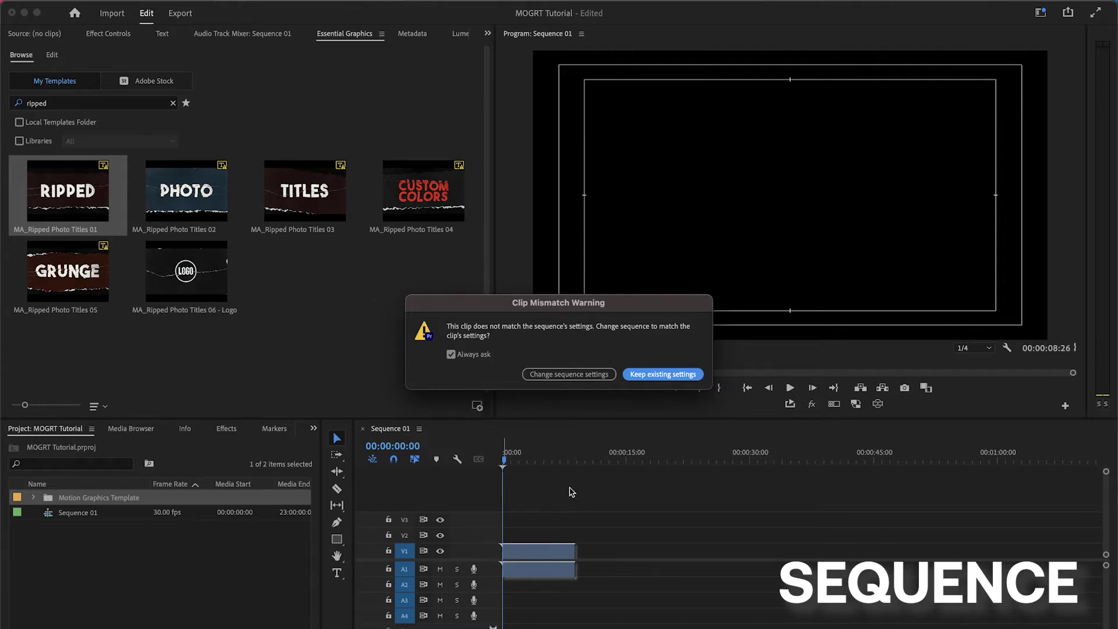
{"action": "left_click", "coordinate": [579, 376]}
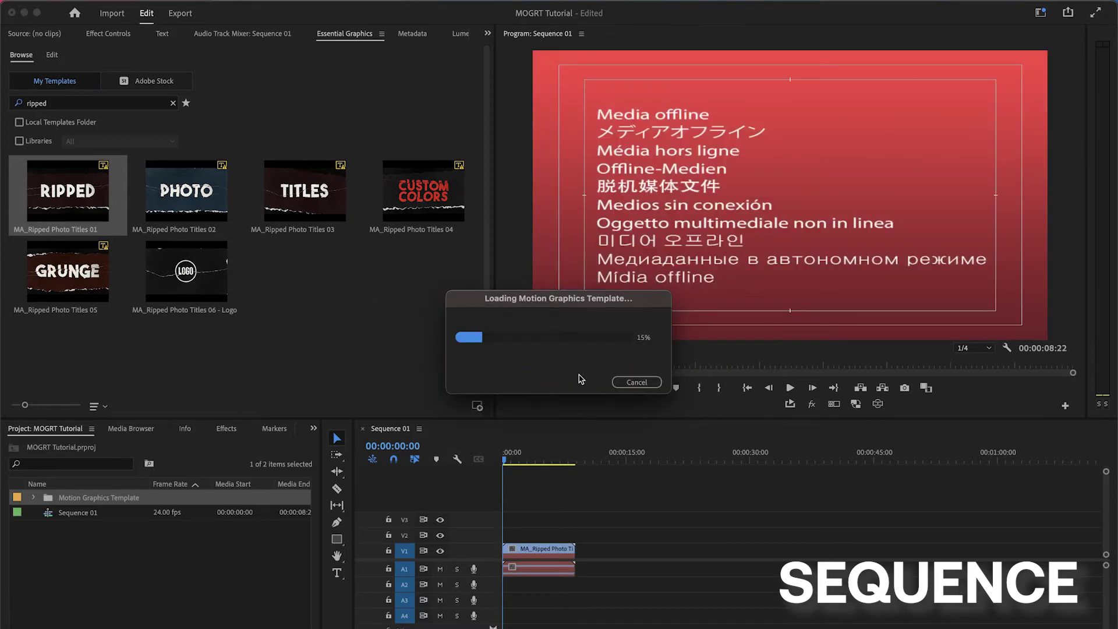
{"action": "left_click_drag", "start_coordinate": [505, 461], "coordinate": [547, 474]}
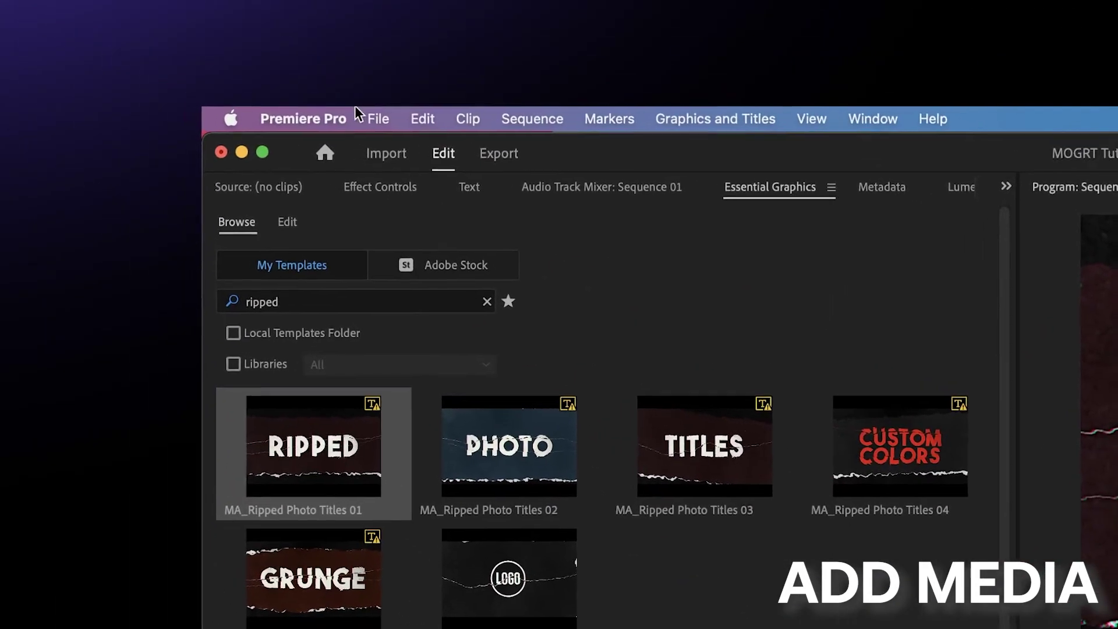
Step: Try to import all media files from the Boxer Clips folder on the Desktop with the Import command
{"action": "left_click", "coordinate": [378, 112]}
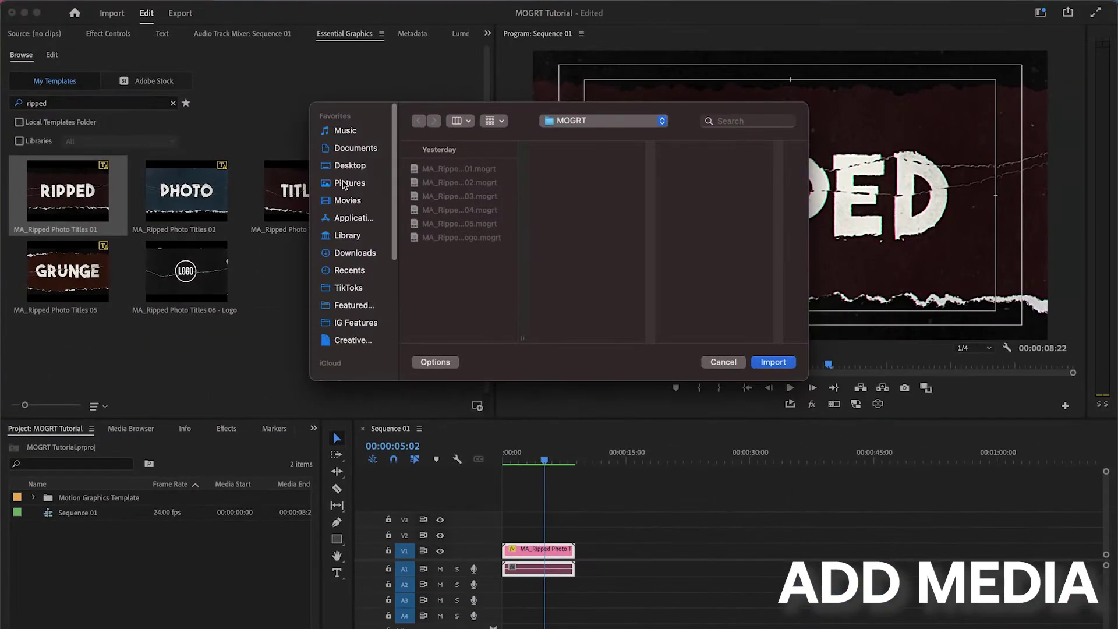
{"action": "left_click", "coordinate": [350, 165]}
{"action": "left_click", "coordinate": [425, 168]}
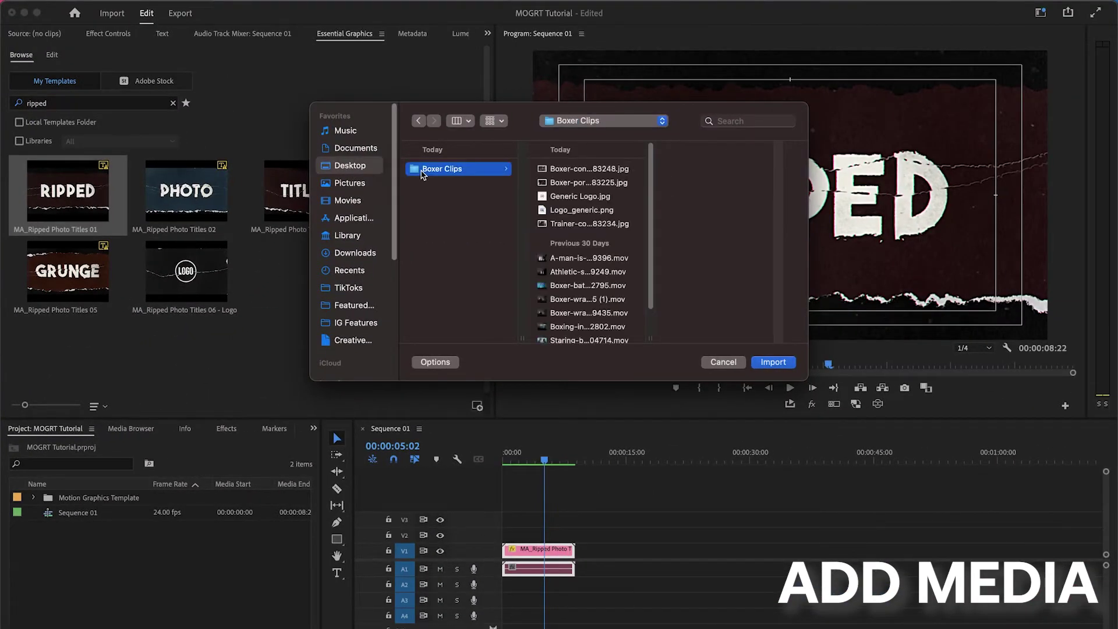
{"action": "key", "text": "super+a"}
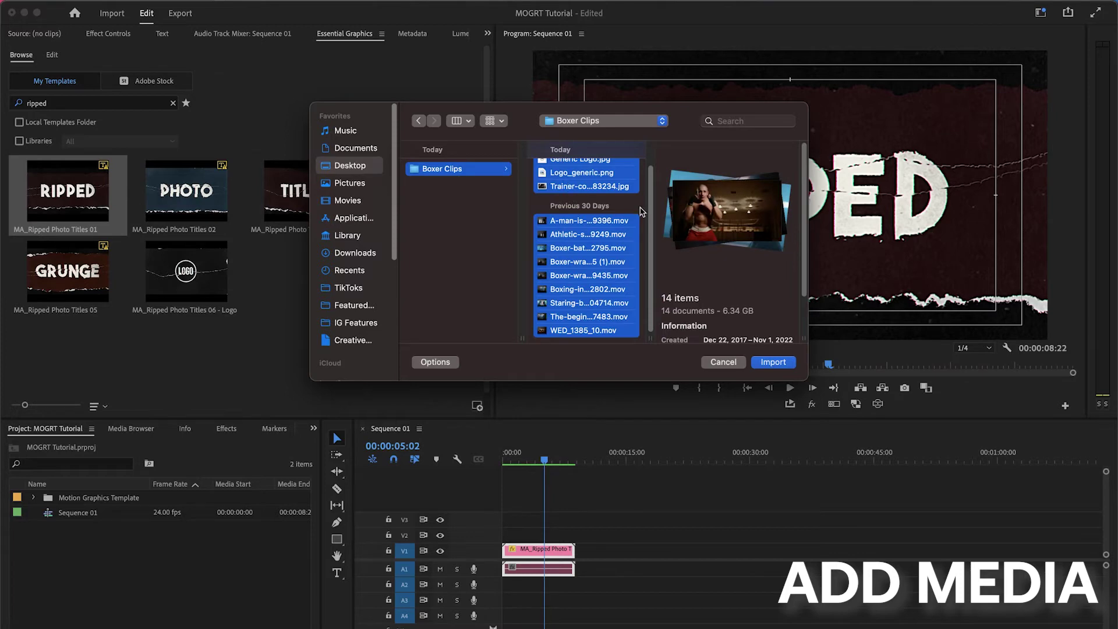
{"action": "left_click", "coordinate": [759, 362]}
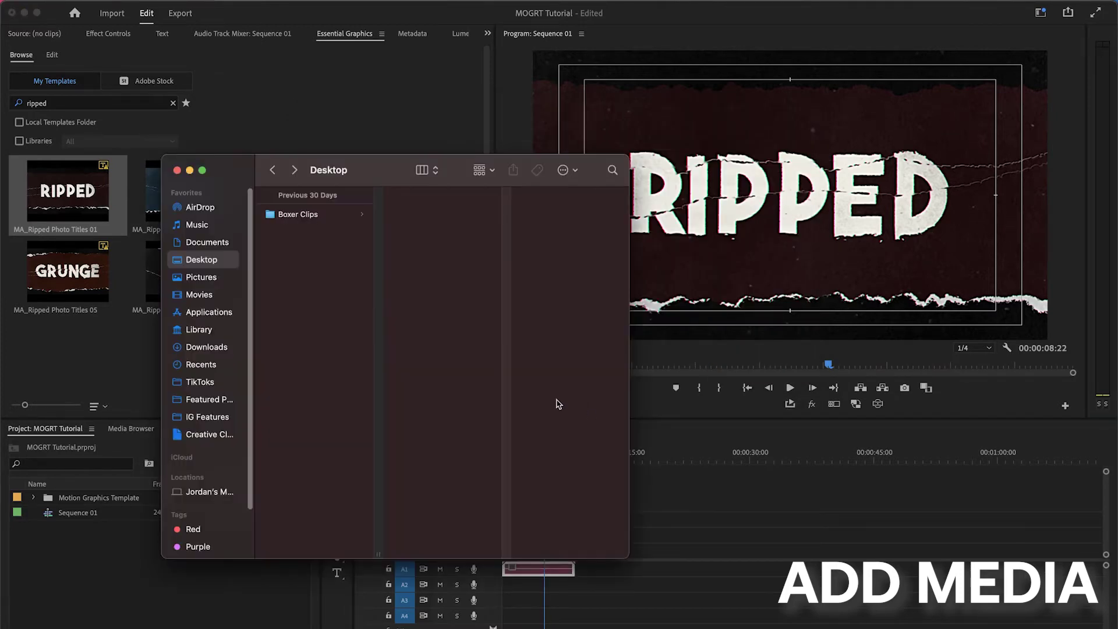
Step: Add the media files from the Boxer Clips folder in Finder directly to the MOGRT Tutorial project
{"action": "left_click", "coordinate": [307, 218]}
{"action": "left_click_drag", "start_coordinate": [471, 441], "coordinate": [291, 344]}
{"action": "left_click_drag", "start_coordinate": [141, 531], "coordinate": [143, 532]}
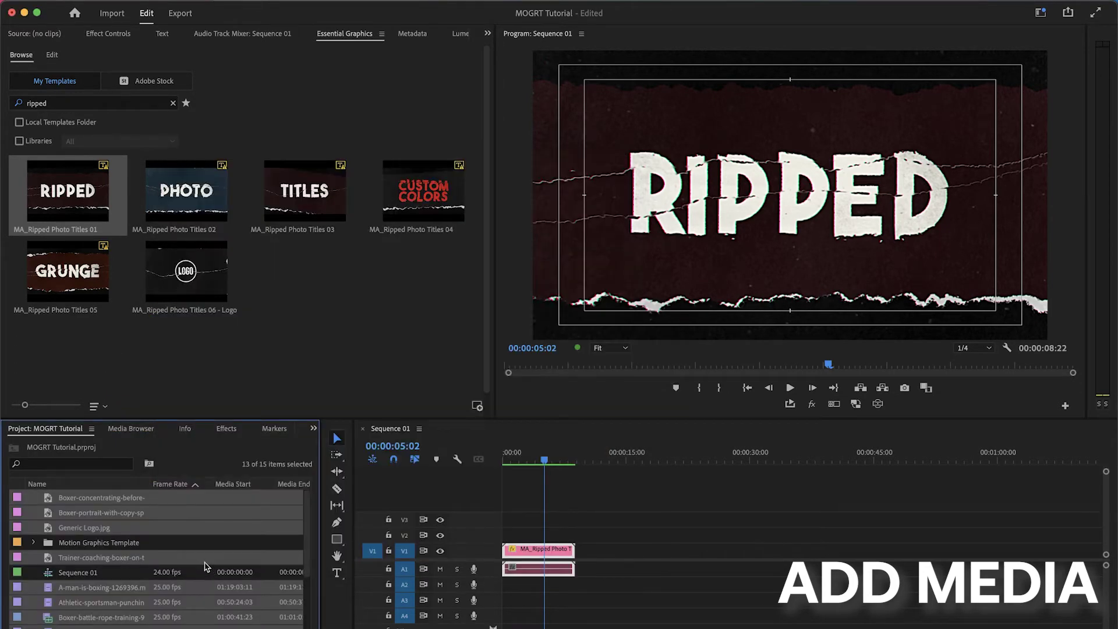
Step: Open the A-man-is-boxing-1269396.mov clip in the Source monitor and preview it
{"action": "left_click", "coordinate": [204, 562]}
{"action": "double_click", "coordinate": [162, 586]}
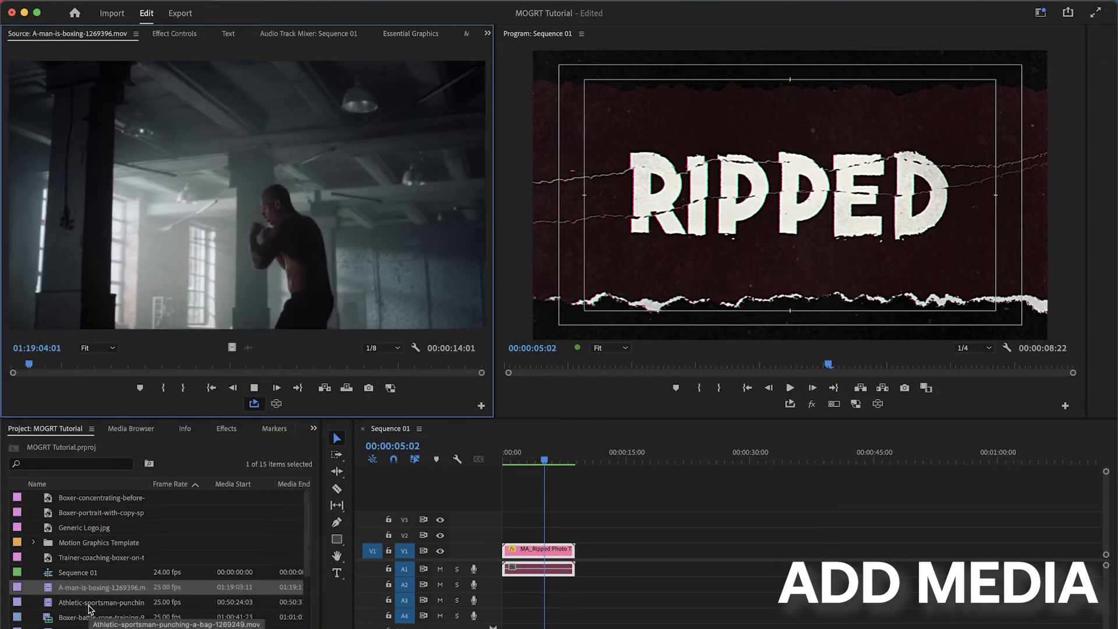
Step: Preview Boxer-portrait-with-copy-space-783225.jpg and Boxer-wrapping-hands-in-boxing-tapes-1269435 (1).mov in the Source monitor
{"action": "double_click", "coordinate": [87, 514]}
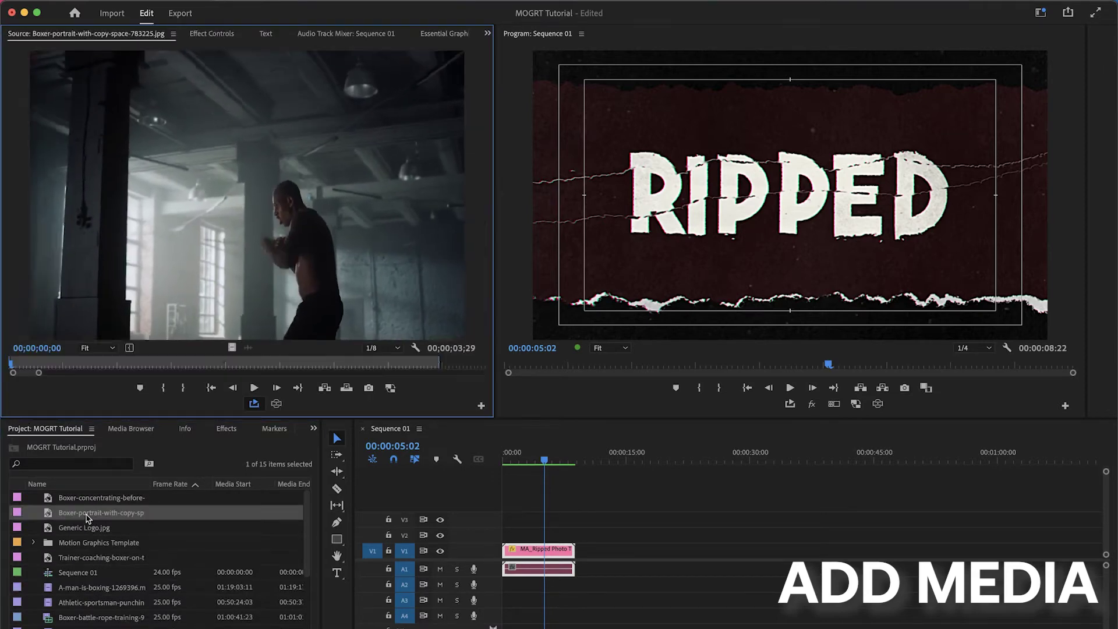
{"action": "double_click", "coordinate": [87, 627]}
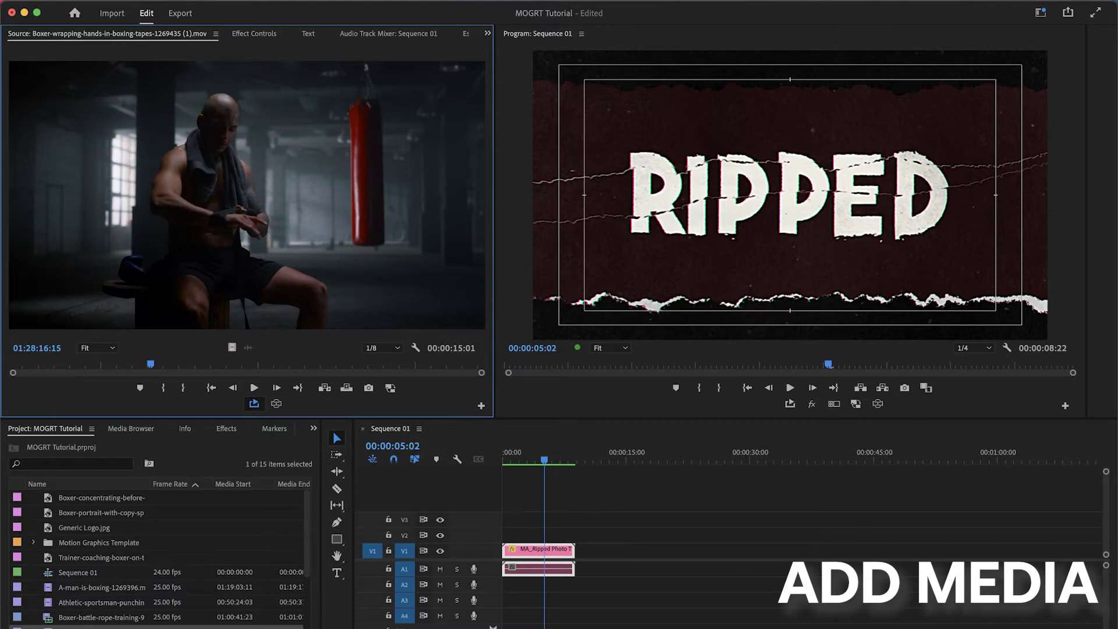
Step: Fill the Media 01 placeholder of the title on V1 with the Boxer-wrapping-hands clip and preview the graphic at 00:00:02:17
{"action": "left_click", "coordinate": [571, 532]}
{"action": "left_click", "coordinate": [558, 550]}
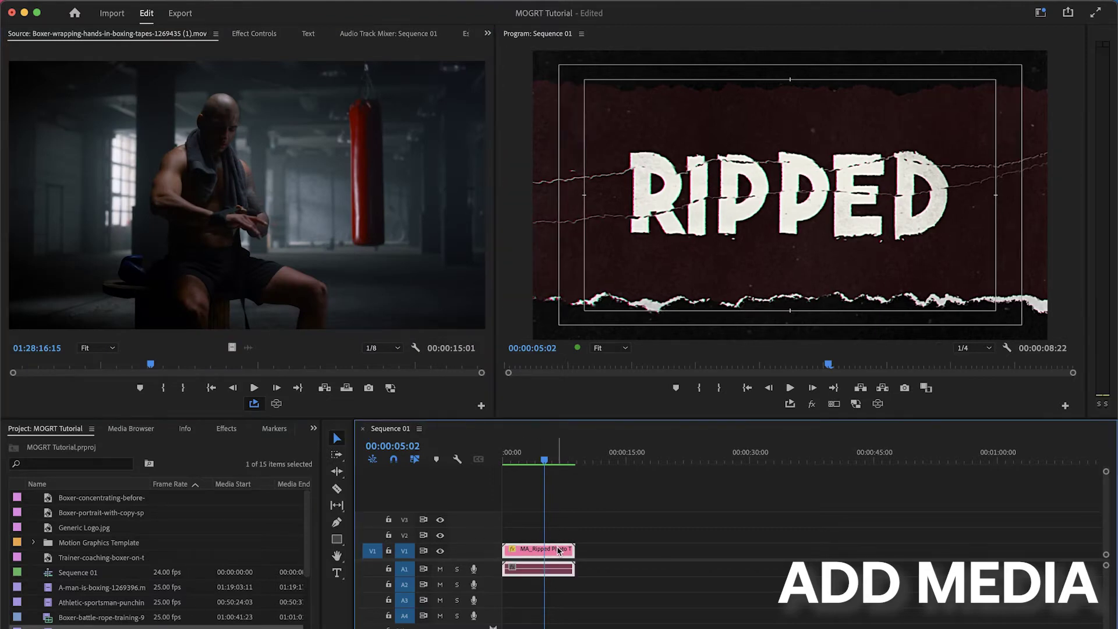
{"action": "left_click", "coordinate": [488, 34]}
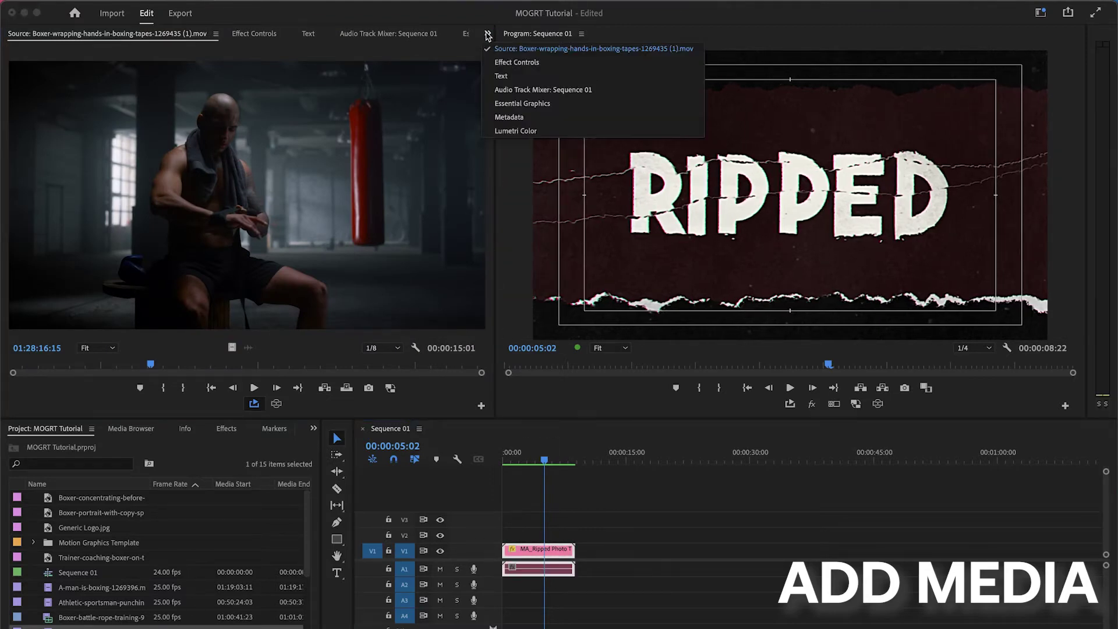
{"action": "left_click", "coordinate": [522, 103]}
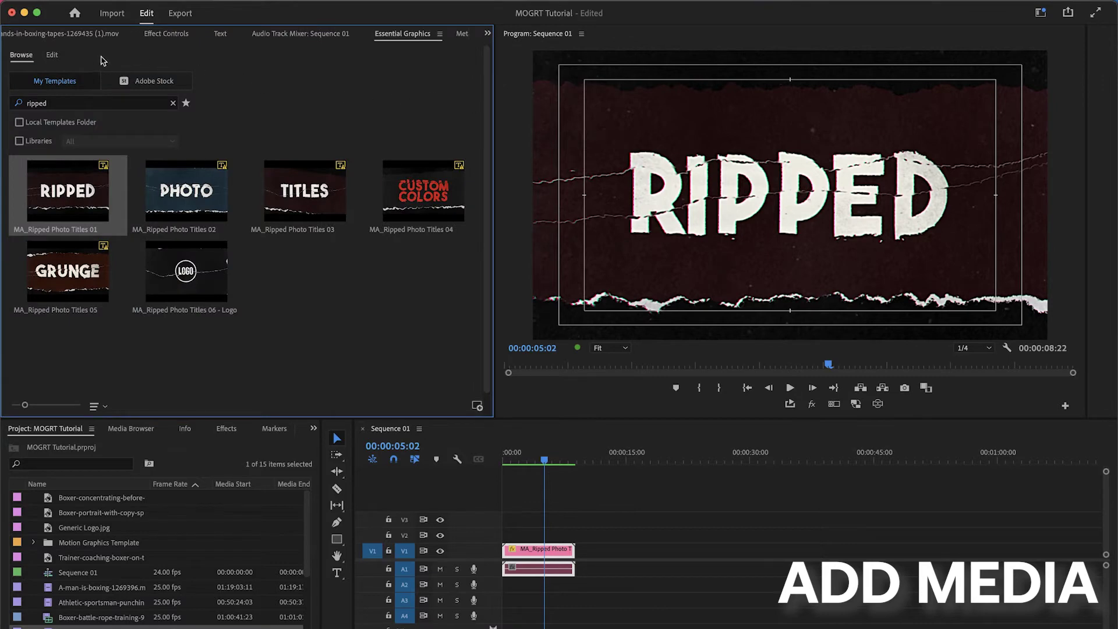
{"action": "left_click", "coordinate": [53, 55]}
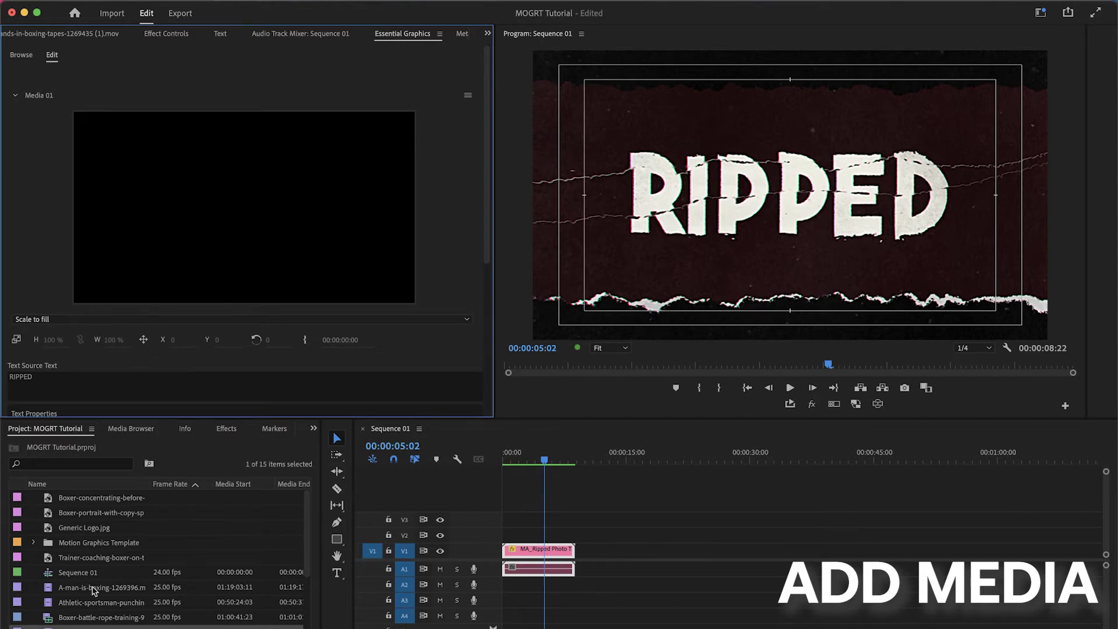
{"action": "left_click_drag", "start_coordinate": [102, 587], "coordinate": [177, 292]}
{"action": "mouse_move", "coordinate": [543, 460]}
{"action": "left_mouse_down"}
{"action": "mouse_move", "coordinate": [559, 461]}
{"action": "mouse_move", "coordinate": [524, 465]}
{"action": "left_mouse_up"}
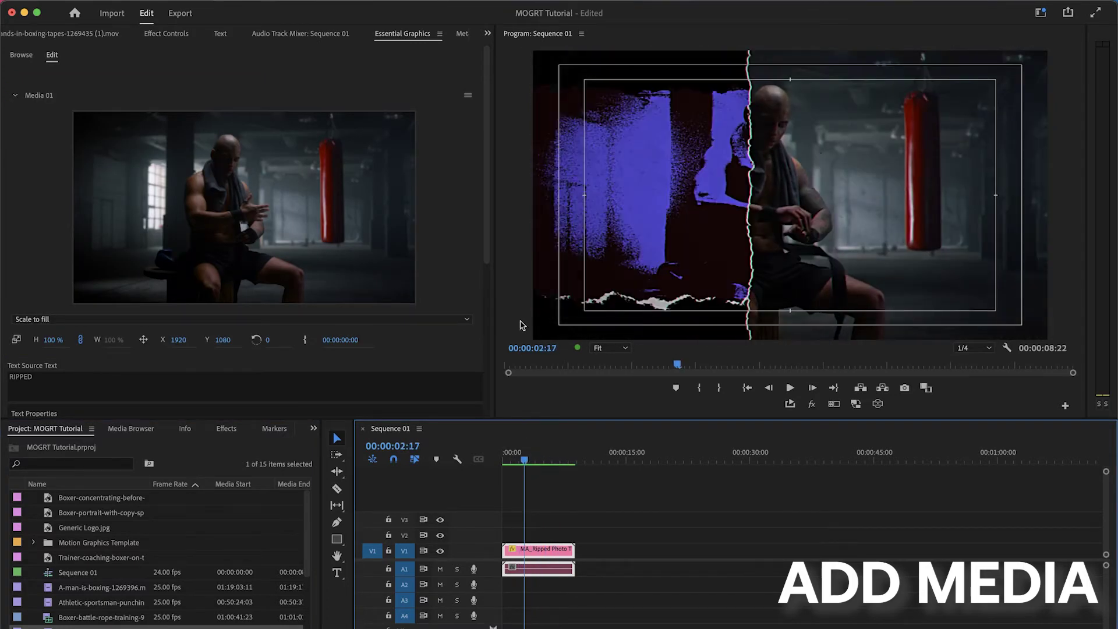
Step: Try enlarging the Media 01 clip to about 203% and adjusting its vertical position within the title graphic
{"action": "left_click_drag", "start_coordinate": [488, 259], "coordinate": [487, 296]}
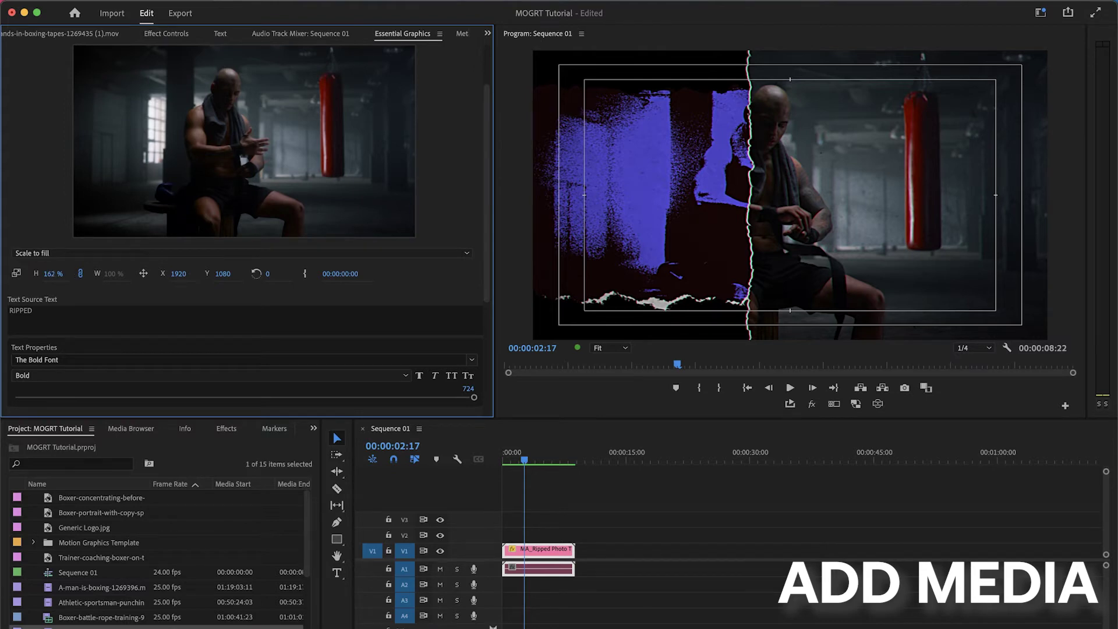
{"action": "left_click_drag", "start_coordinate": [52, 274], "coordinate": [59, 274]}
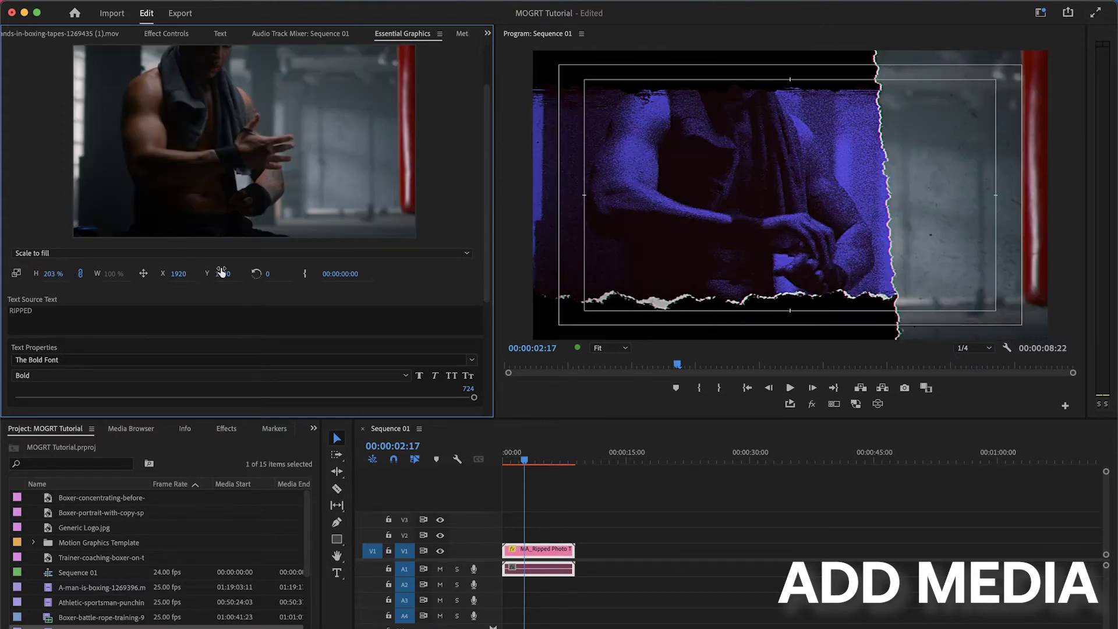
{"action": "left_click_drag", "start_coordinate": [223, 274], "coordinate": [228, 275]}
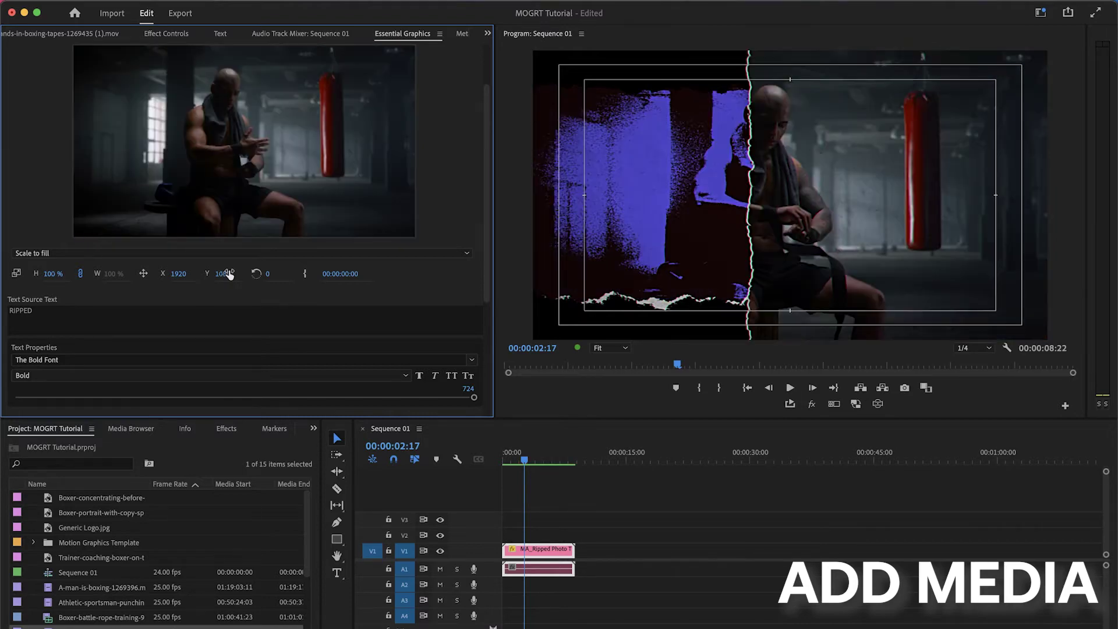
Step: Change the title's source text to BOXING with the playhead at 00:00:05:03
{"action": "scroll", "coordinate": [482, 312], "scroll_direction": "down", "scroll_amount": 3}
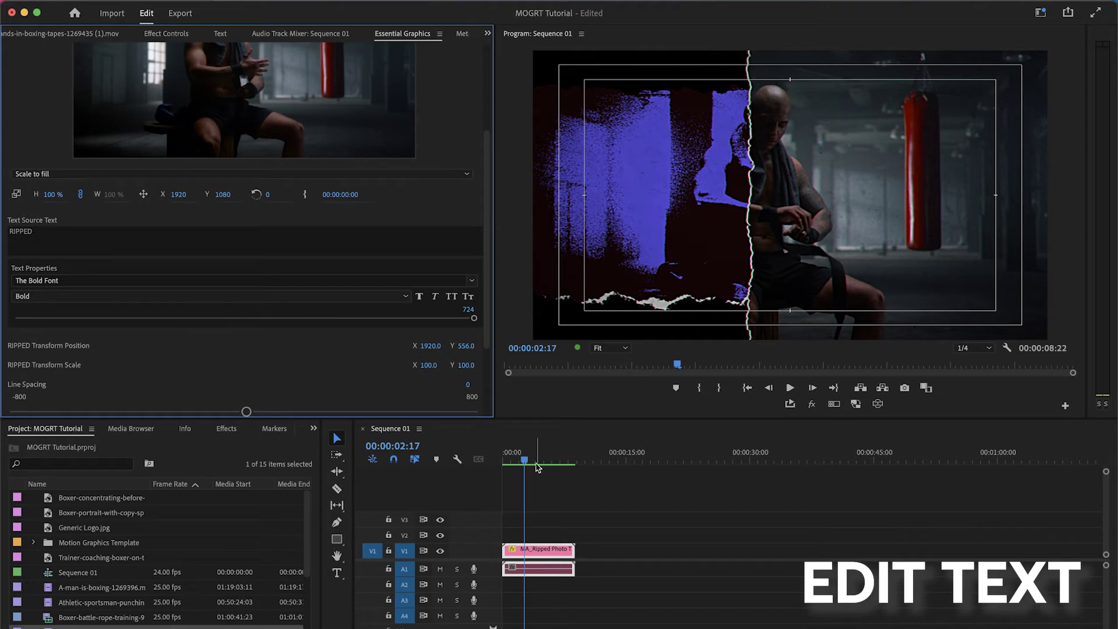
{"action": "left_click_drag", "start_coordinate": [524, 458], "coordinate": [544, 458]}
{"action": "left_click", "coordinate": [43, 231]}
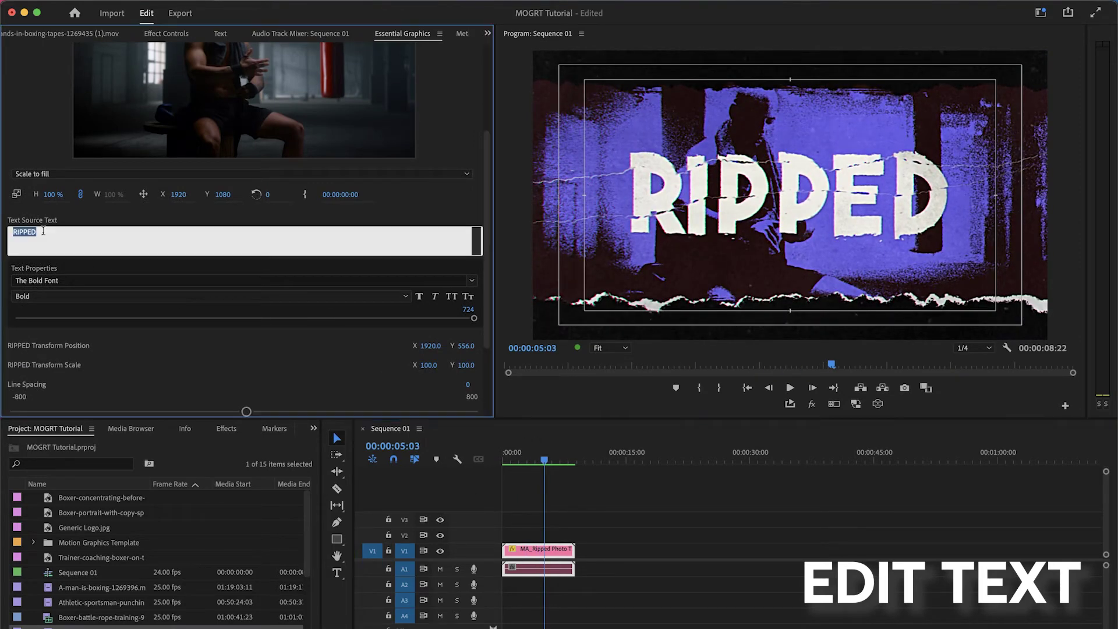
{"action": "type", "text": "BOXING"}
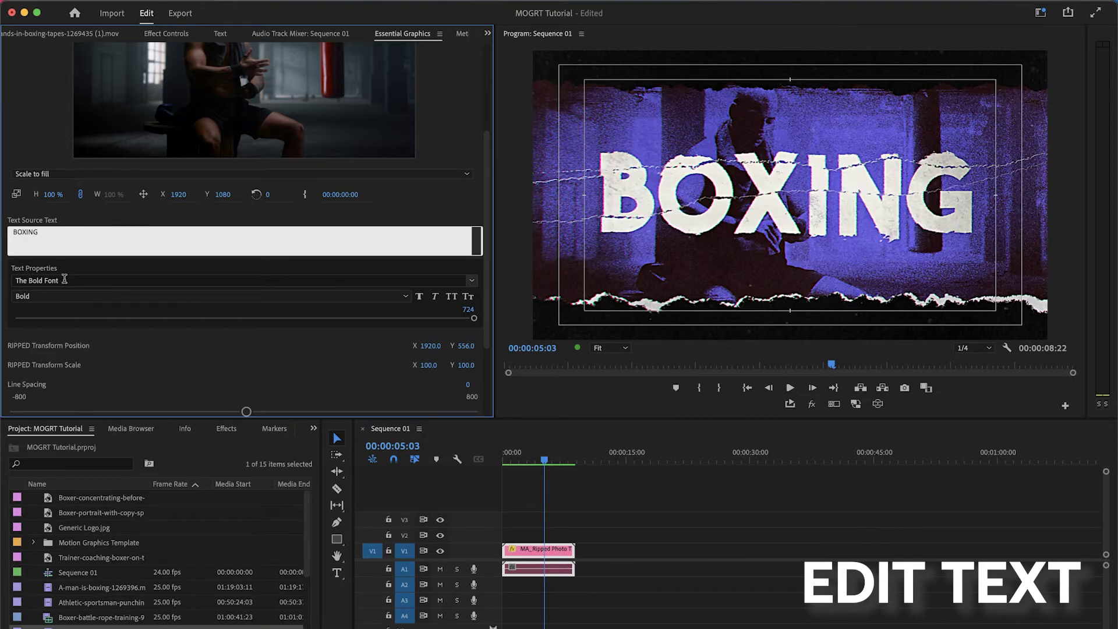
Step: Check the title's font and style options, try reducing its font size to 286, and undo the size change
{"action": "left_click", "coordinate": [64, 280]}
{"action": "left_click", "coordinate": [70, 270]}
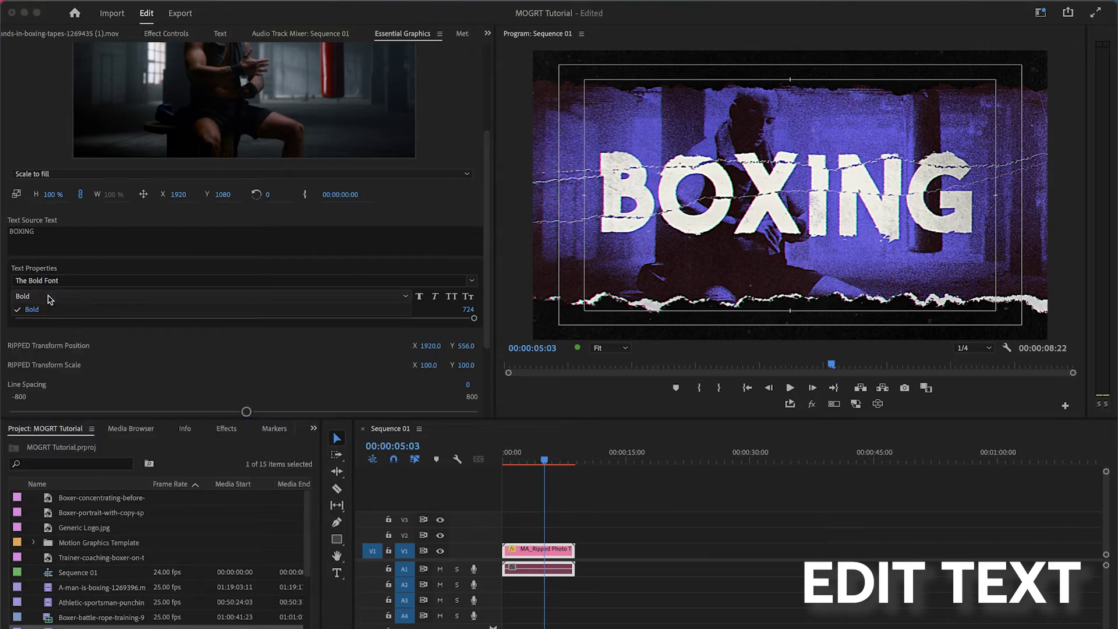
{"action": "left_click_drag", "start_coordinate": [473, 318], "coordinate": [341, 318]}
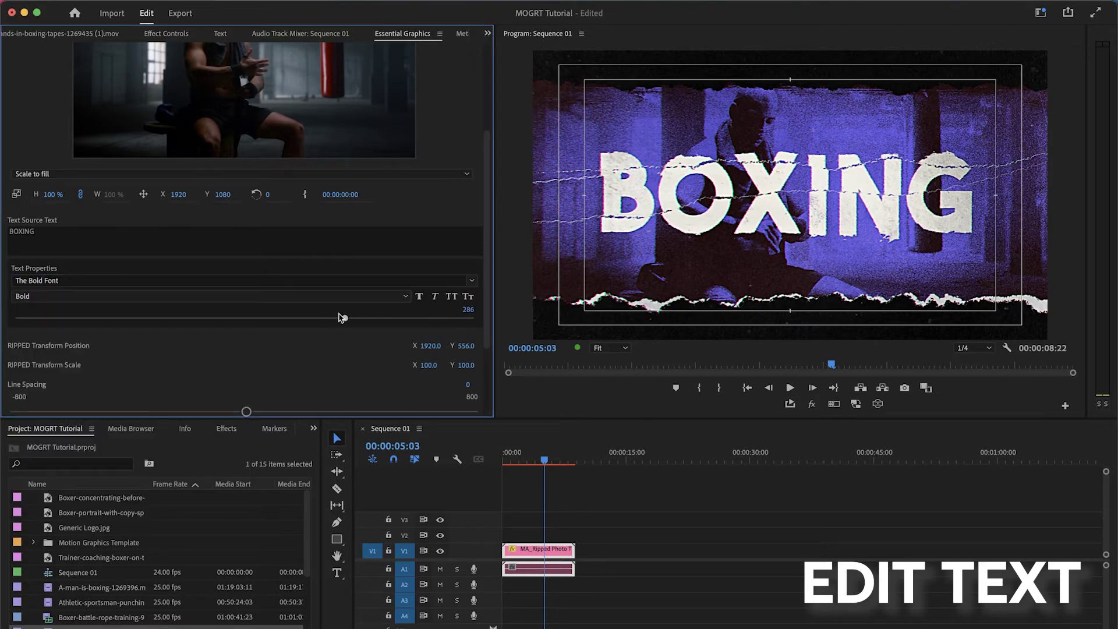
{"action": "key", "text": "super+z"}
{"action": "mouse_move", "coordinate": [467, 347]}
{"action": "left_mouse_down"}
{"action": "mouse_move", "coordinate": [512, 347]}
{"action": "mouse_move", "coordinate": [470, 347]}
{"action": "left_mouse_up"}
Step: Scrub back through the BOXING title to 00:00:03:19 to review the edited text over the media
{"action": "left_click", "coordinate": [637, 462]}
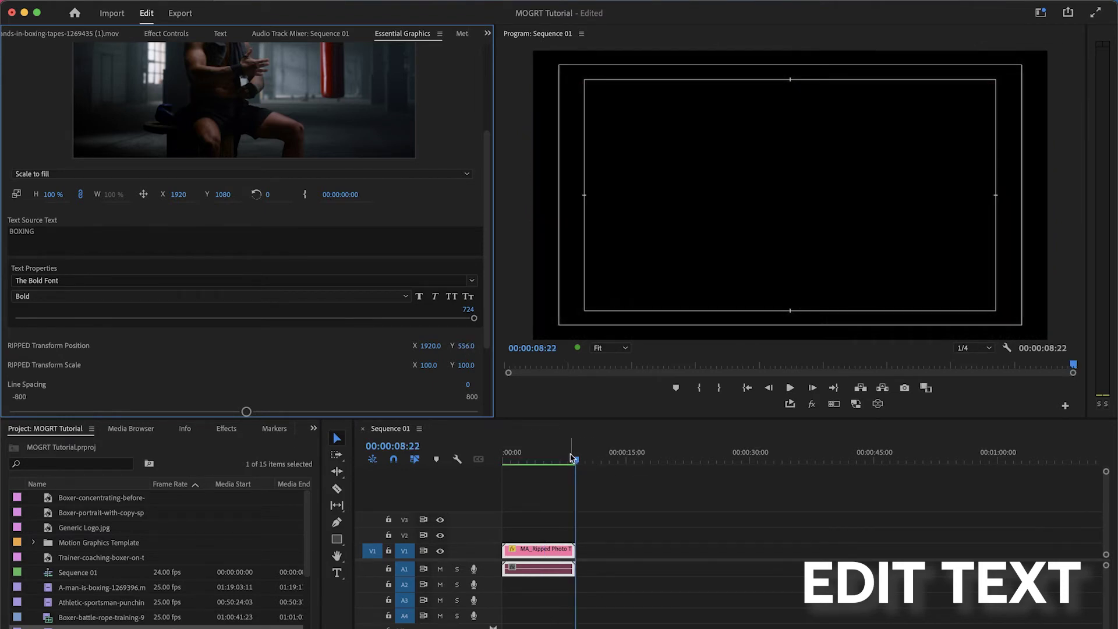
{"action": "left_click_drag", "start_coordinate": [575, 461], "coordinate": [536, 464]}
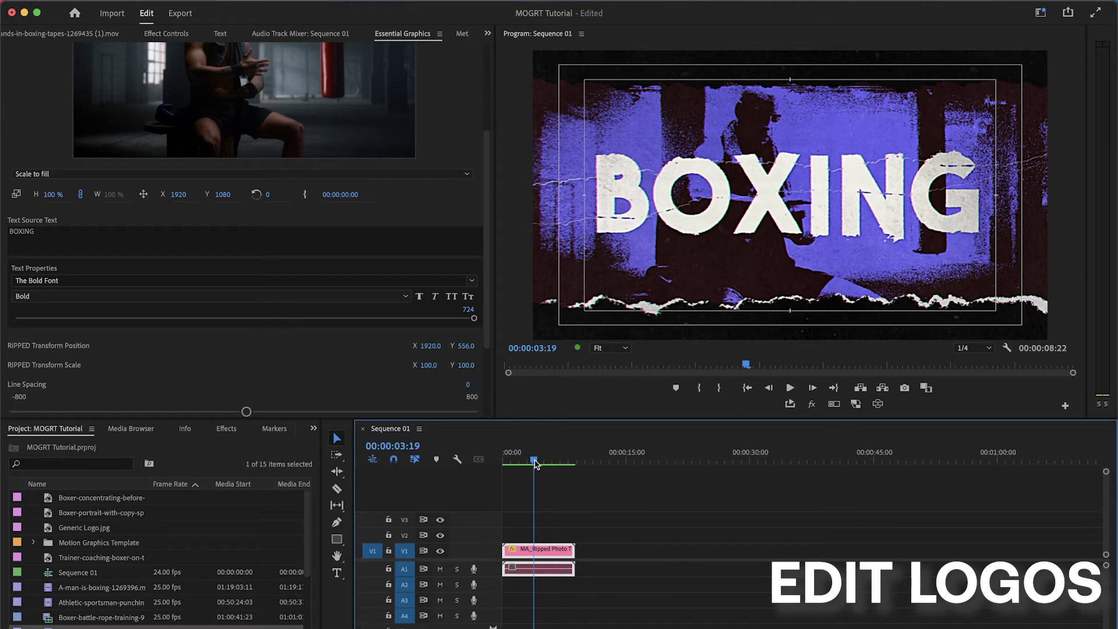
{"action": "left_click_drag", "start_coordinate": [486, 347], "coordinate": [491, 252]}
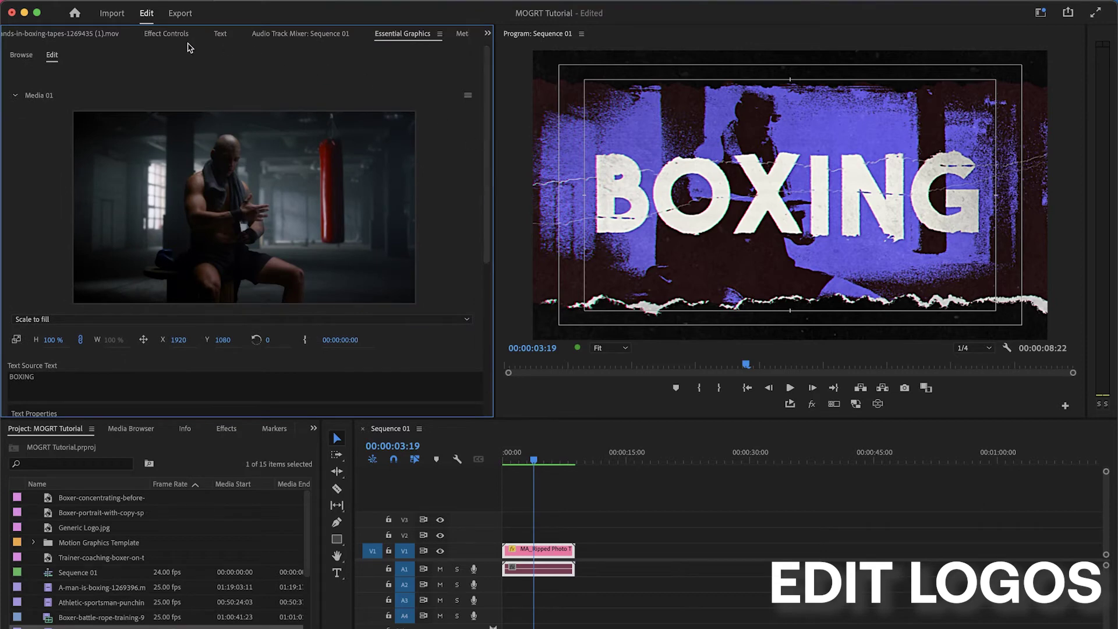
Step: Place the MA_Ripped Photo Titles 06 - Logo template on V1, leaving a gap after the BOXING title, and preview it at 00:00:20:10
{"action": "left_click", "coordinate": [23, 59]}
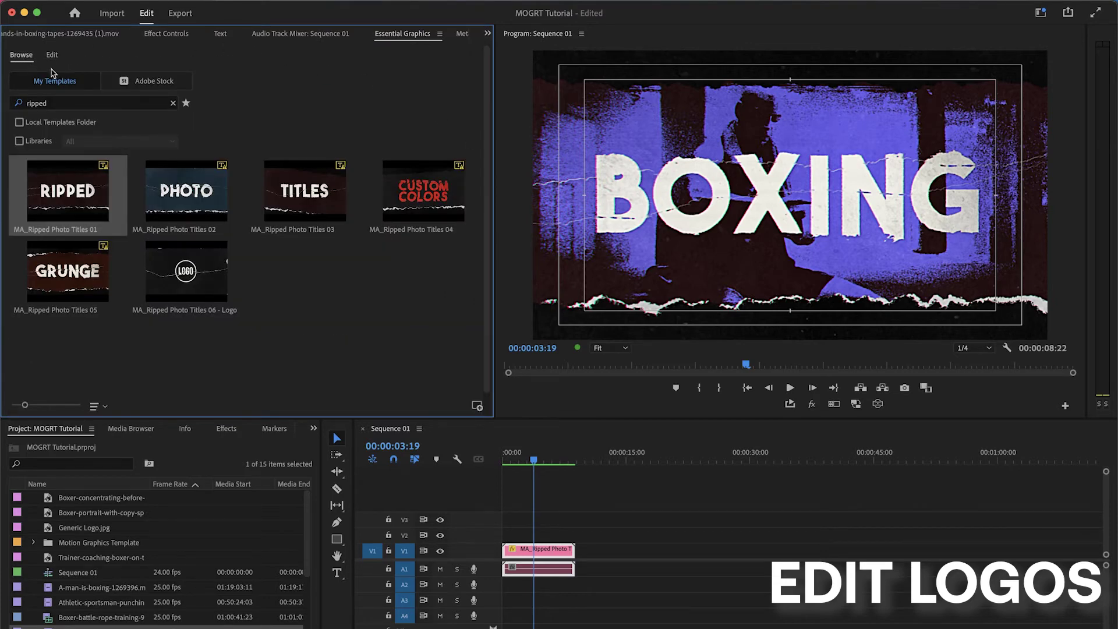
{"action": "mouse_move", "coordinate": [172, 285]}
{"action": "left_click_drag", "start_coordinate": [172, 285], "coordinate": [616, 549]}
{"action": "left_click_drag", "start_coordinate": [618, 461], "coordinate": [672, 466]}
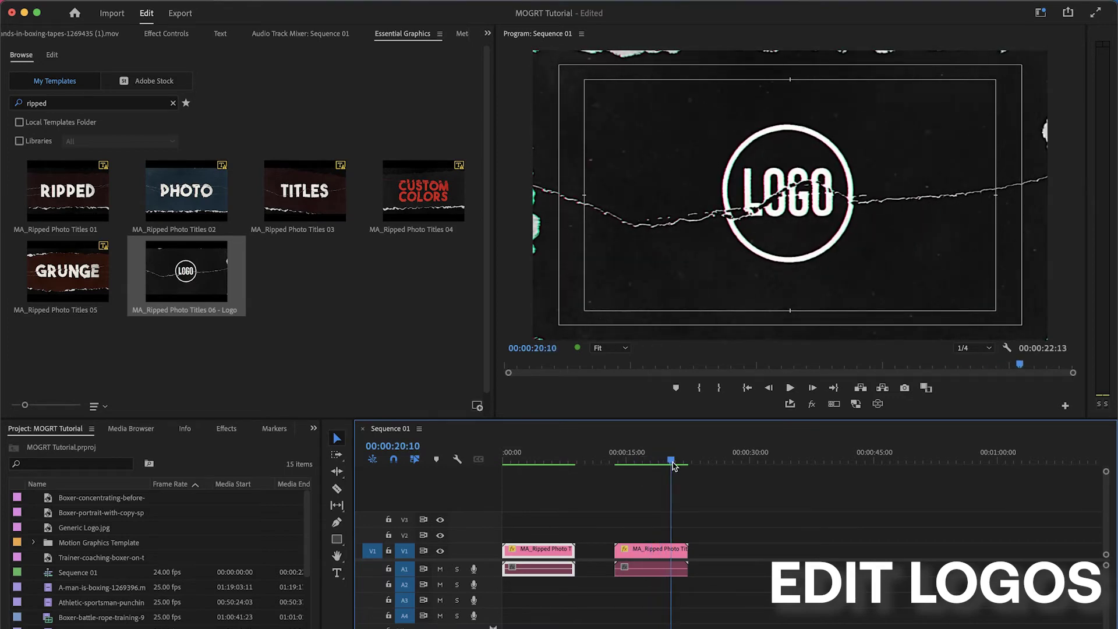
Step: Preview Logo_generic long.jpg and use it to fill the Replace Logo placeholder of the logo template clip
{"action": "left_click", "coordinate": [653, 556]}
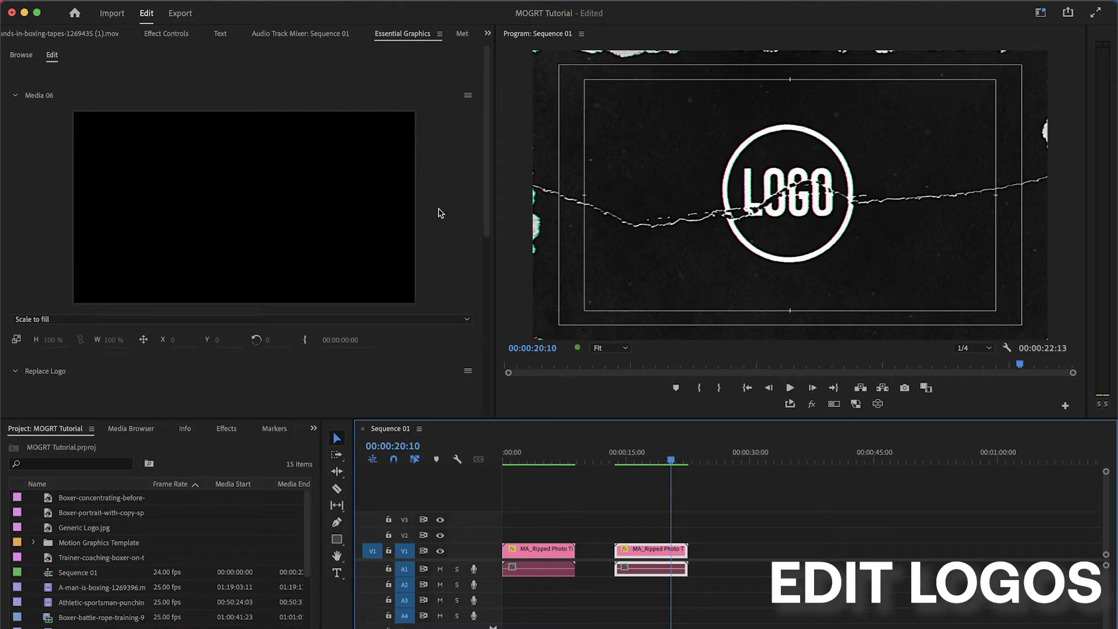
{"action": "scroll", "coordinate": [441, 213], "scroll_direction": "down", "scroll_amount": 5}
{"action": "left_click", "coordinate": [234, 243]}
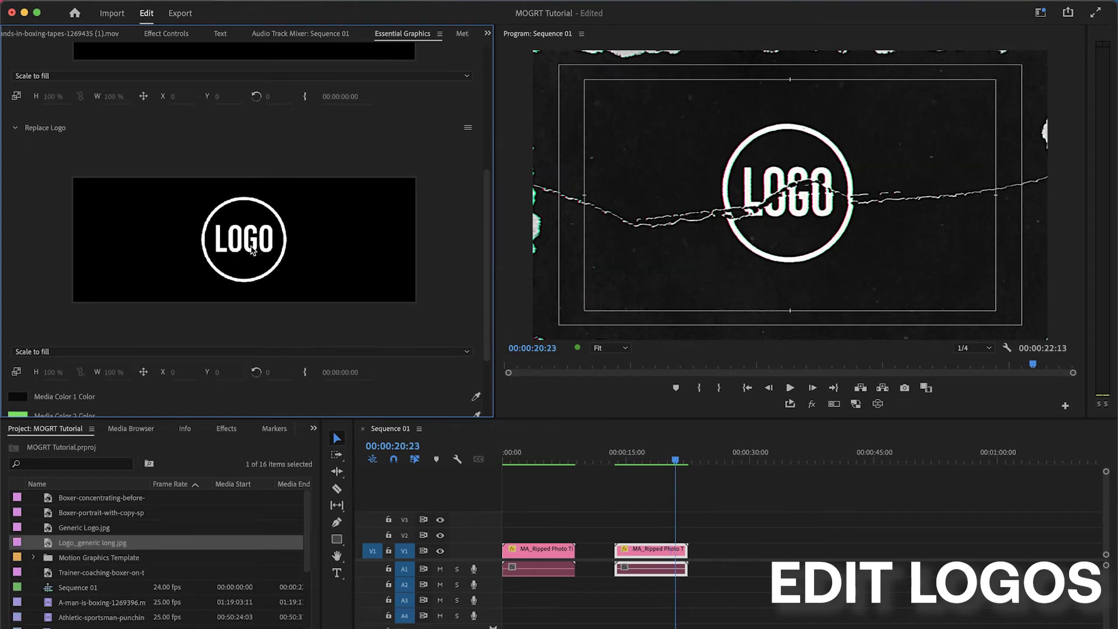
{"action": "double_click", "coordinate": [106, 549]}
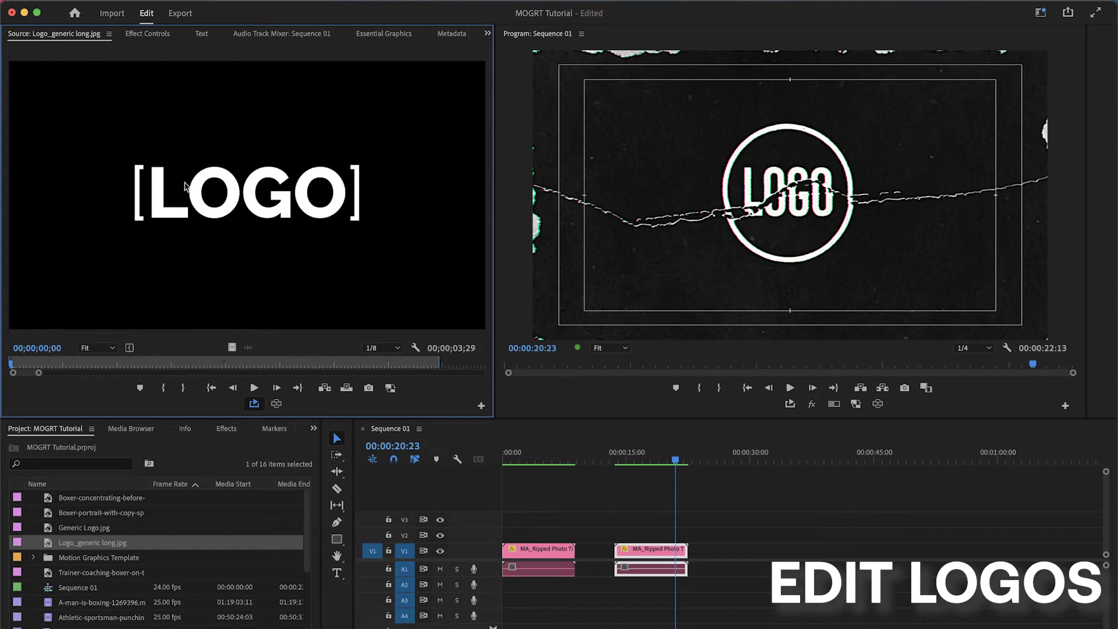
{"action": "left_click", "coordinate": [381, 35]}
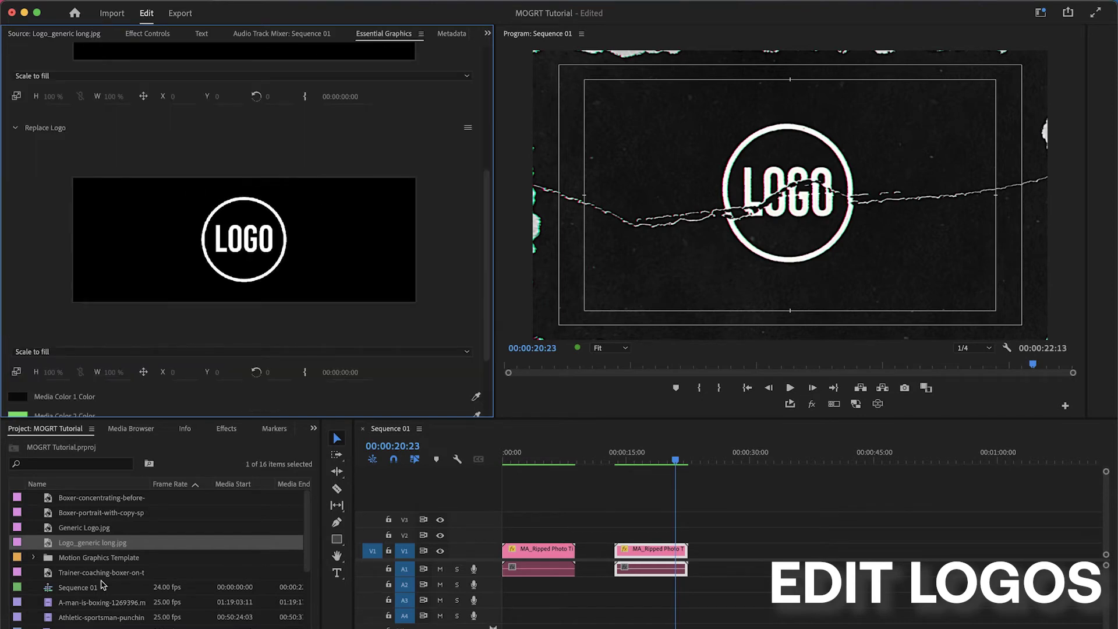
{"action": "left_click_drag", "start_coordinate": [88, 544], "coordinate": [222, 279]}
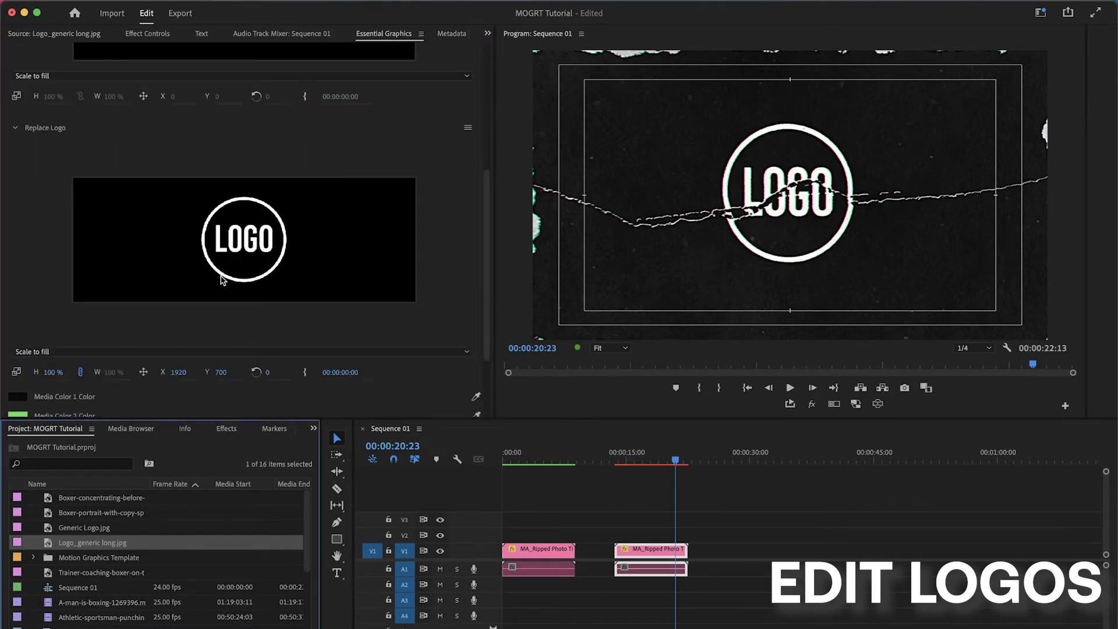
Step: Try the Logo Orig Colors I/O option on the logo template and turn it off again
{"action": "scroll", "coordinate": [219, 274], "scroll_direction": "down", "scroll_amount": 4}
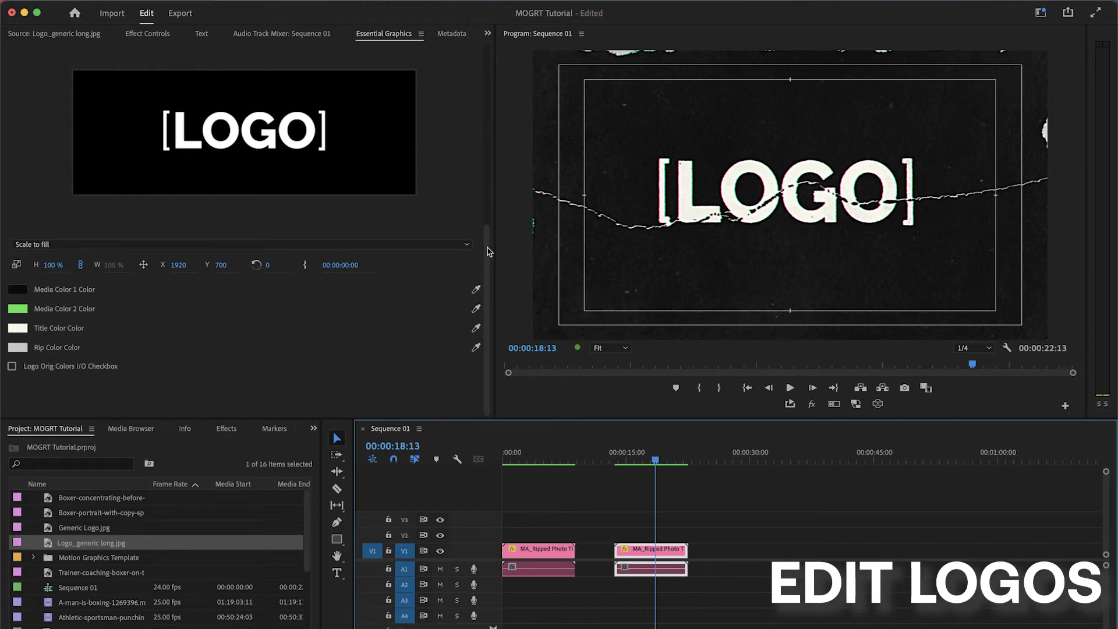
{"action": "left_click", "coordinate": [13, 367]}
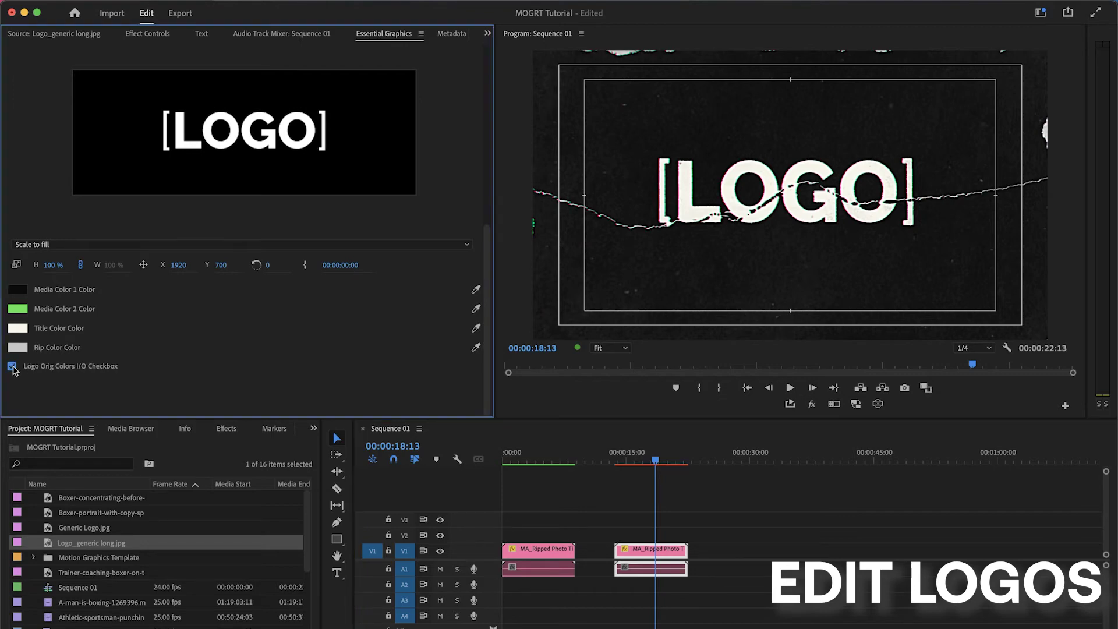
{"action": "left_click", "coordinate": [13, 367]}
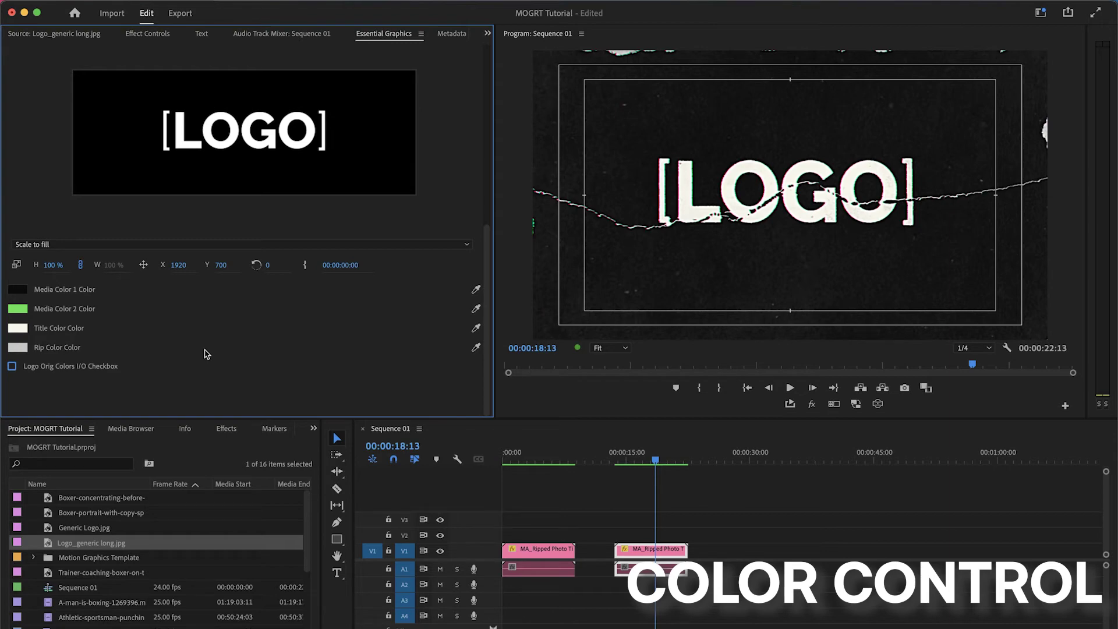
Step: Set the BOXING title's Media Color 2 to red DA4C4C with the playhead at 00:00:04:16
{"action": "left_click", "coordinate": [541, 459]}
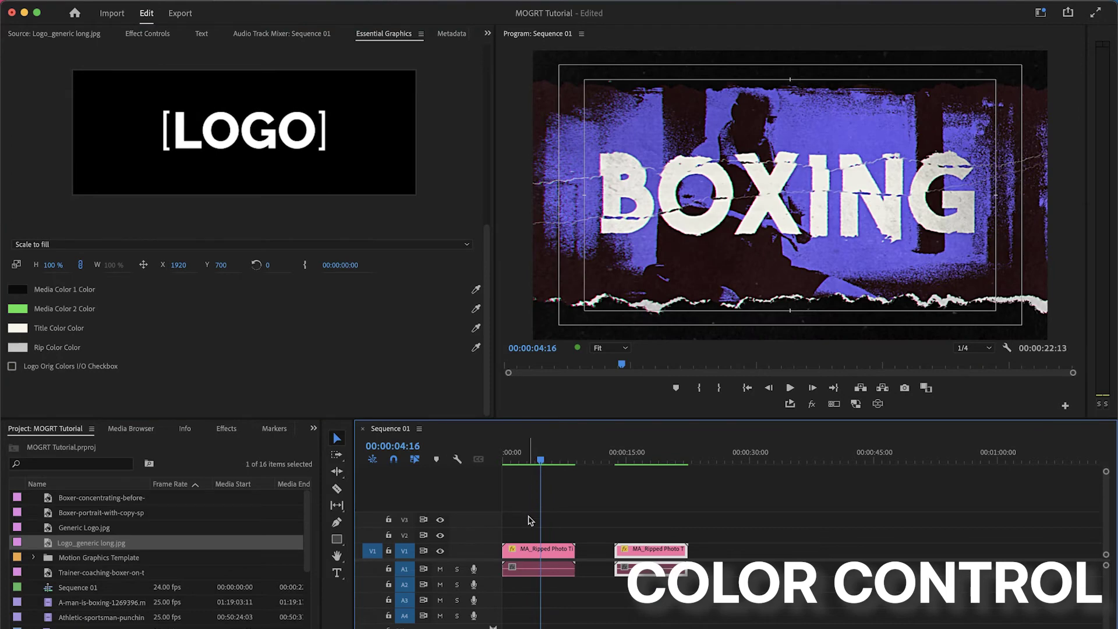
{"action": "left_click", "coordinate": [529, 548]}
{"action": "left_click_drag", "start_coordinate": [485, 270], "coordinate": [485, 419]}
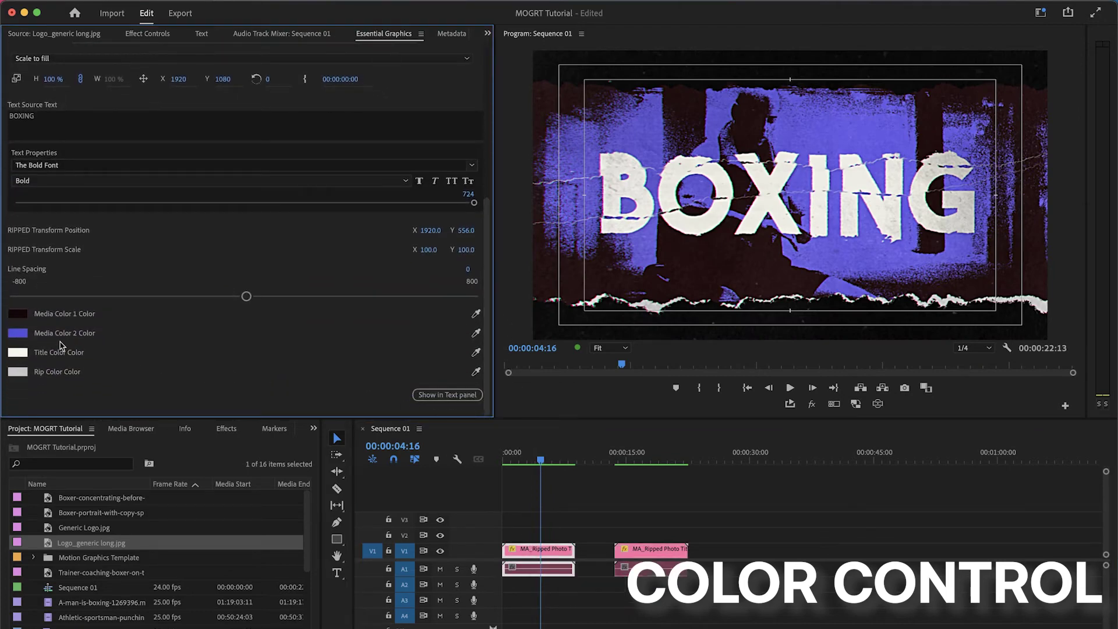
{"action": "left_click", "coordinate": [18, 333]}
{"action": "left_click_drag", "start_coordinate": [574, 384], "coordinate": [568, 441]}
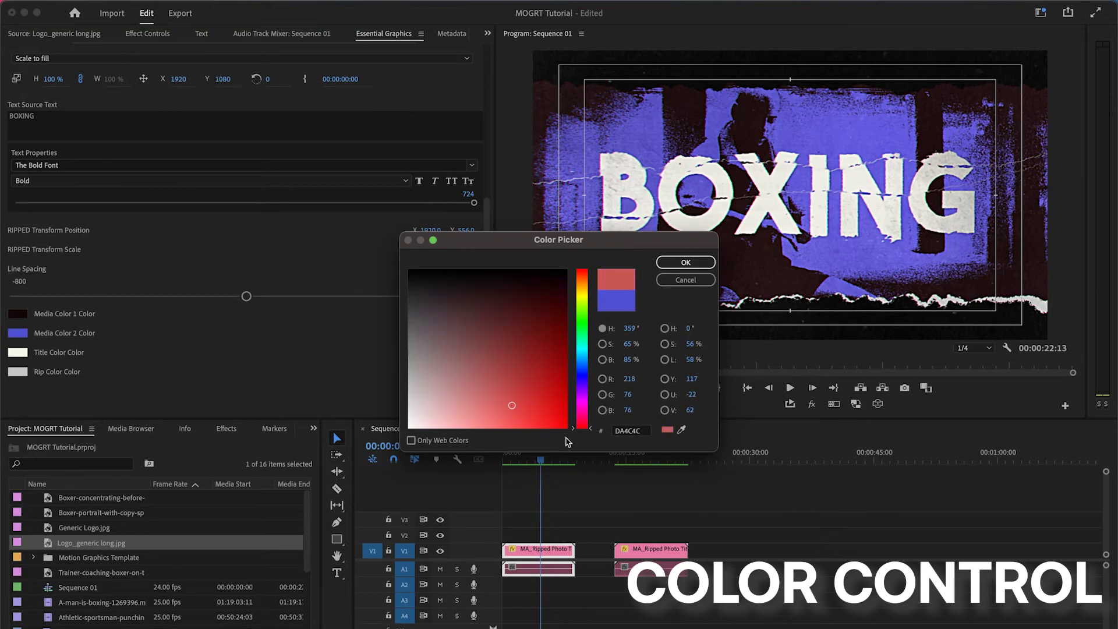
{"action": "left_click", "coordinate": [686, 263]}
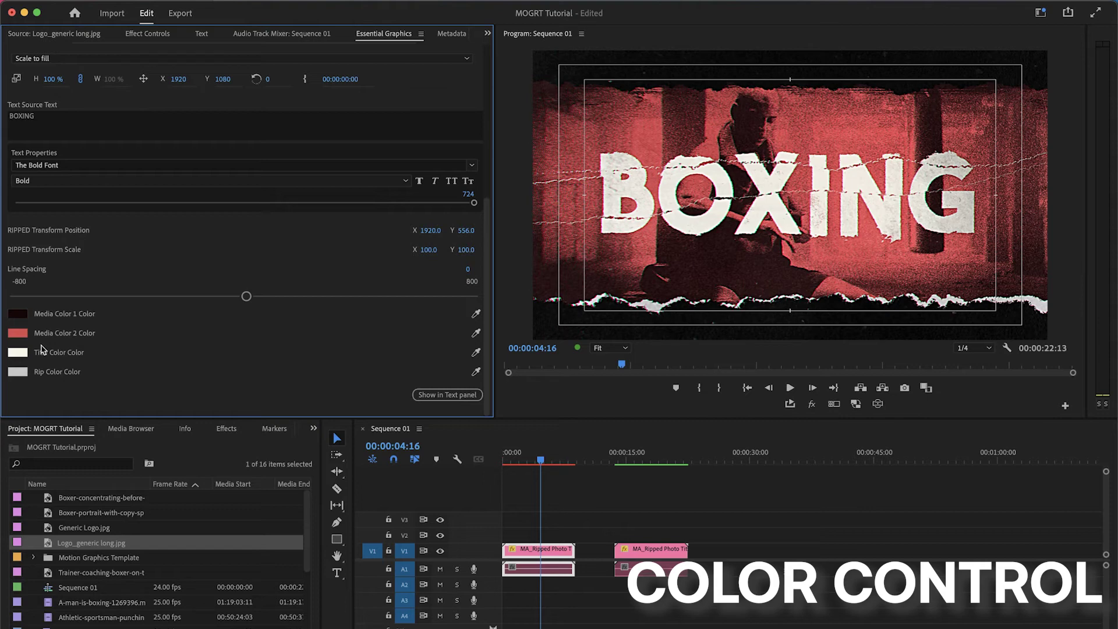
Step: Set the BOXING title's Title Color to yellow F4DD43
{"action": "left_click", "coordinate": [23, 355]}
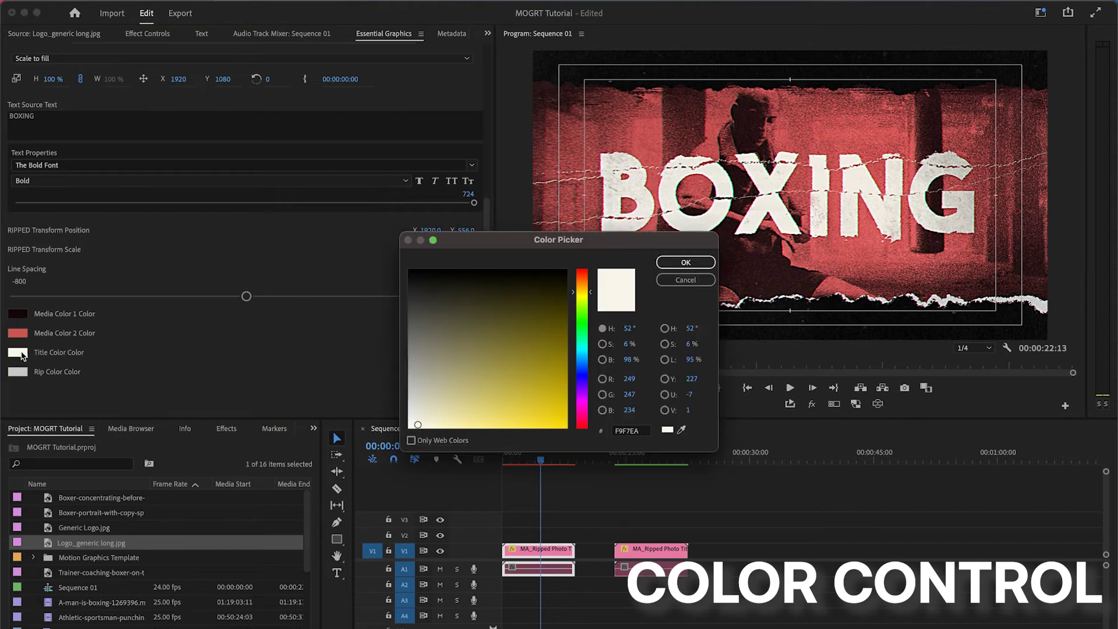
{"action": "mouse_move", "coordinate": [504, 390]}
{"action": "left_mouse_down"}
{"action": "mouse_move", "coordinate": [548, 427]}
{"action": "mouse_move", "coordinate": [523, 420]}
{"action": "left_mouse_up"}
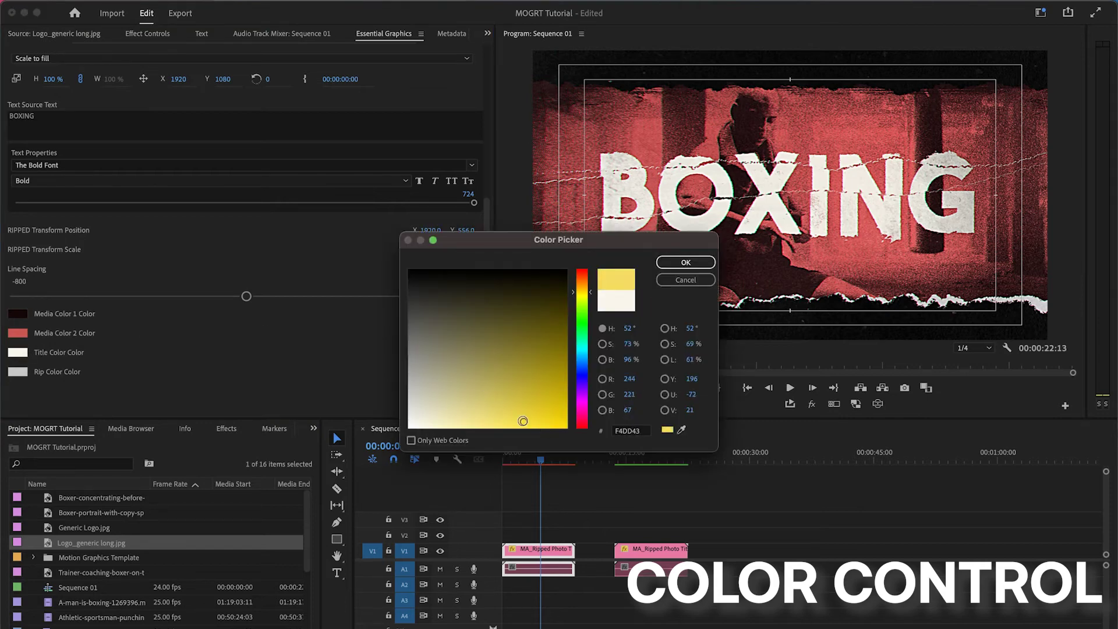
{"action": "left_click", "coordinate": [673, 263]}
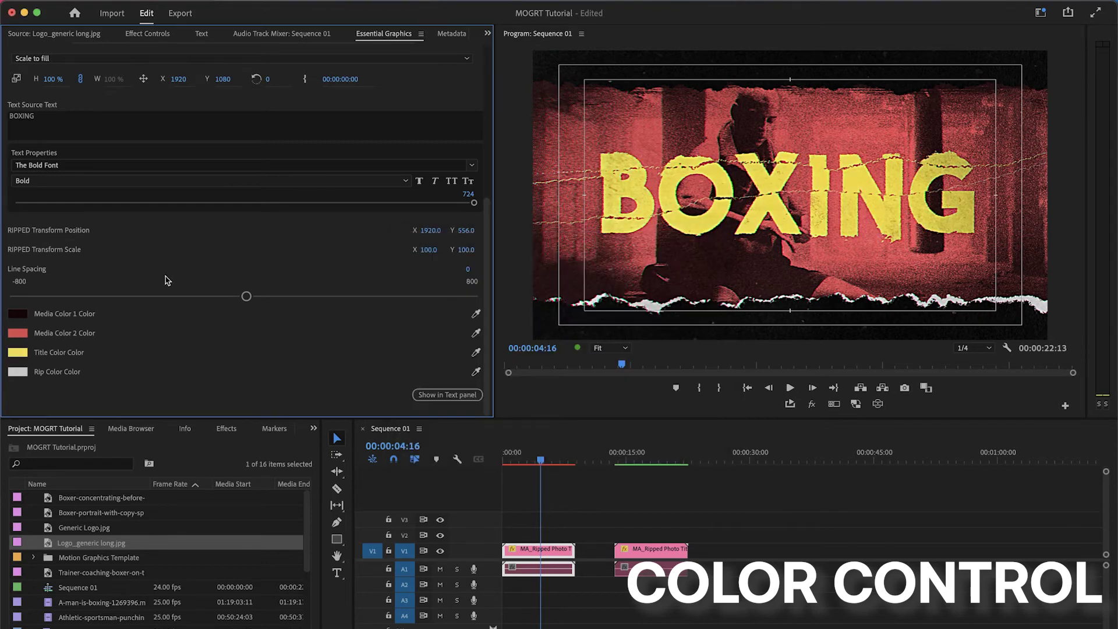
Step: Set the BOXING title's Title Color to blue 0000A5
{"action": "left_click", "coordinate": [20, 355]}
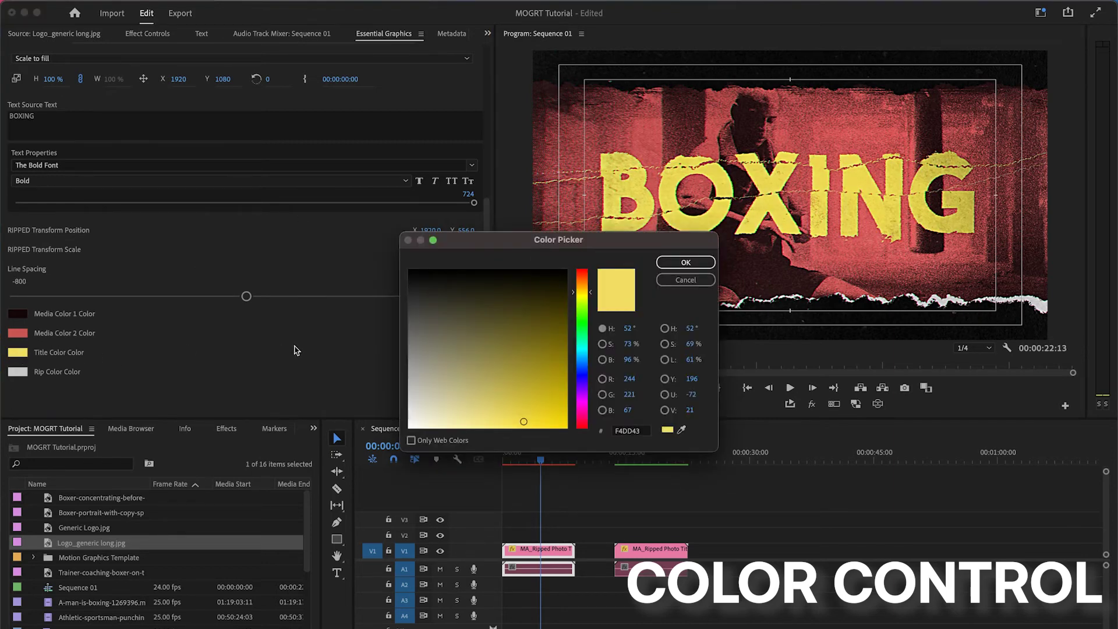
{"action": "left_click_drag", "start_coordinate": [433, 389], "coordinate": [385, 440]}
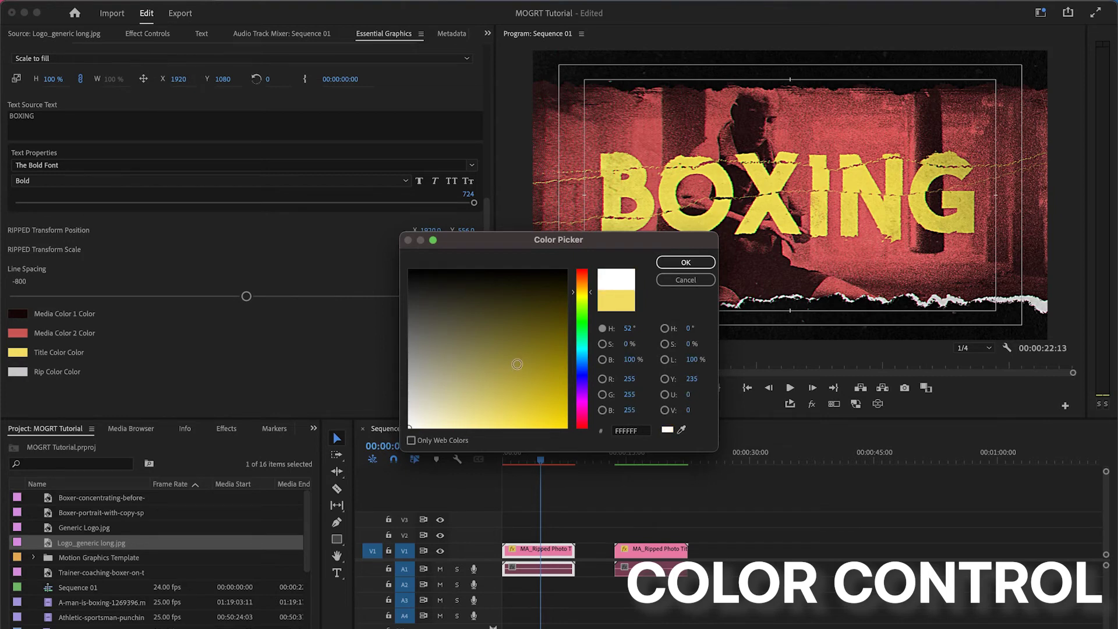
{"action": "double_click", "coordinate": [630, 430]}
{"action": "type", "text": "a5"}
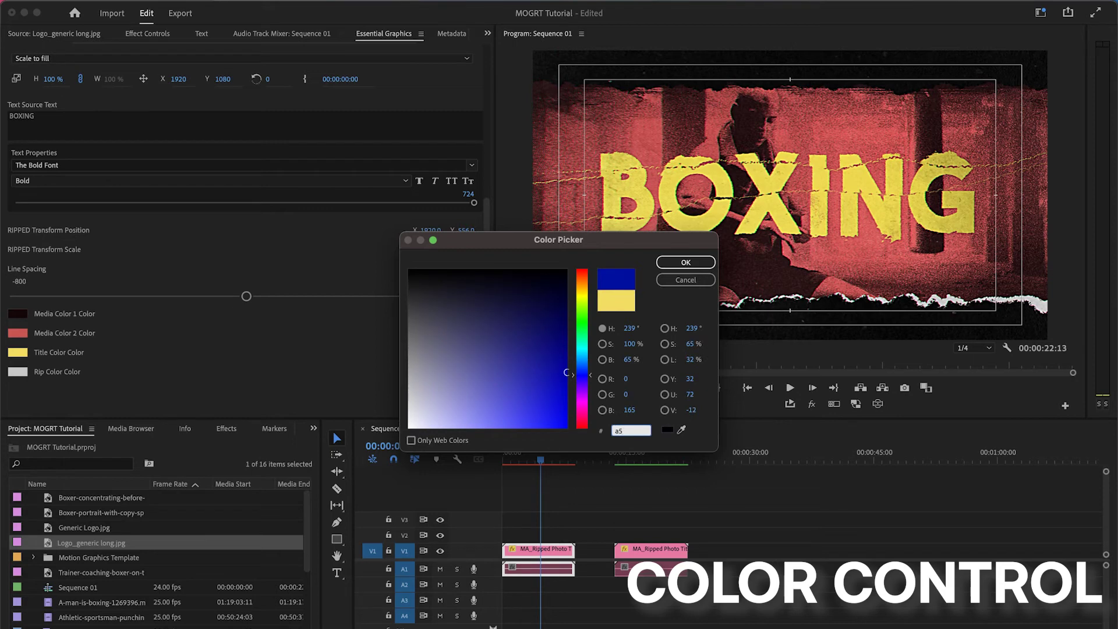
{"action": "type", "text": "g6f3"}
{"action": "key", "text": "Return"}
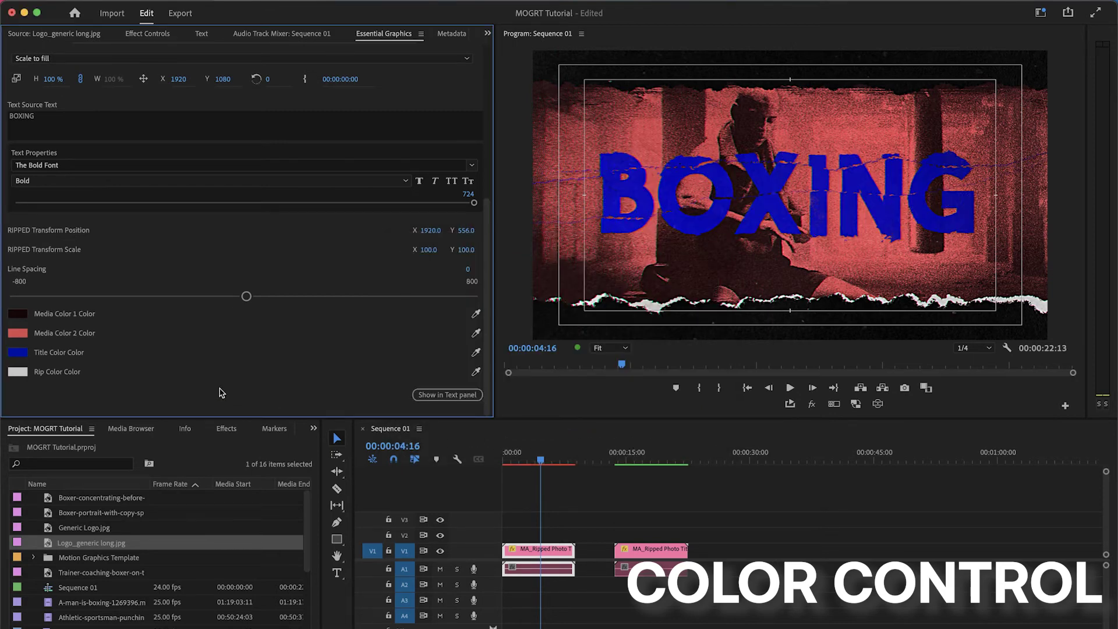
Step: Try white FFFFFF for the BOXING title's Title Color, and sample a different color from the screen with the eyedropper
{"action": "left_click", "coordinate": [18, 352]}
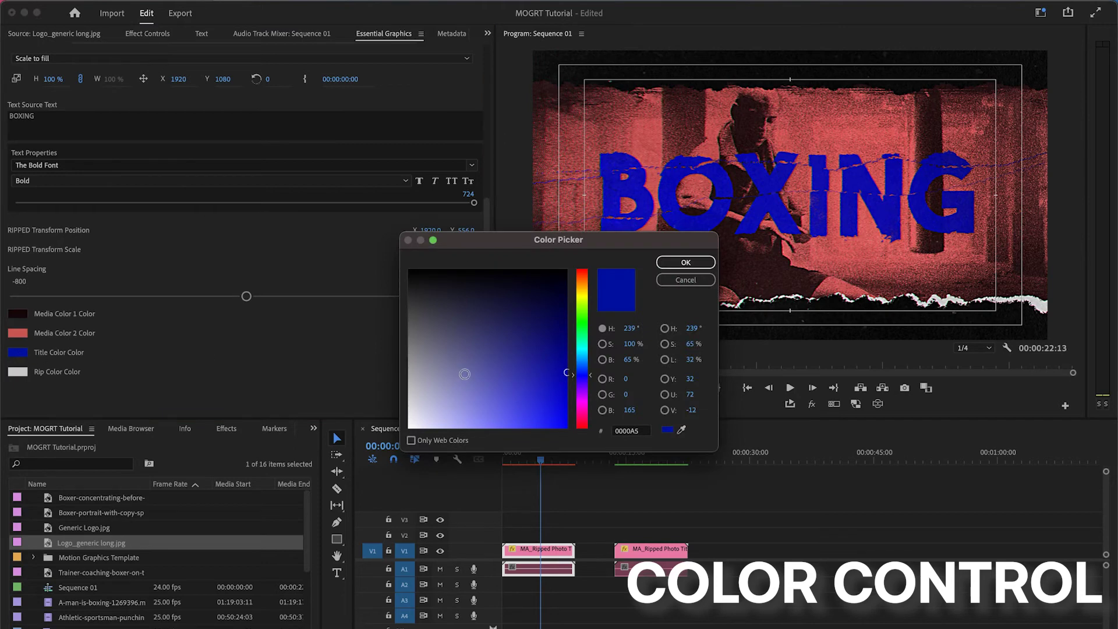
{"action": "left_click_drag", "start_coordinate": [464, 374], "coordinate": [408, 428]}
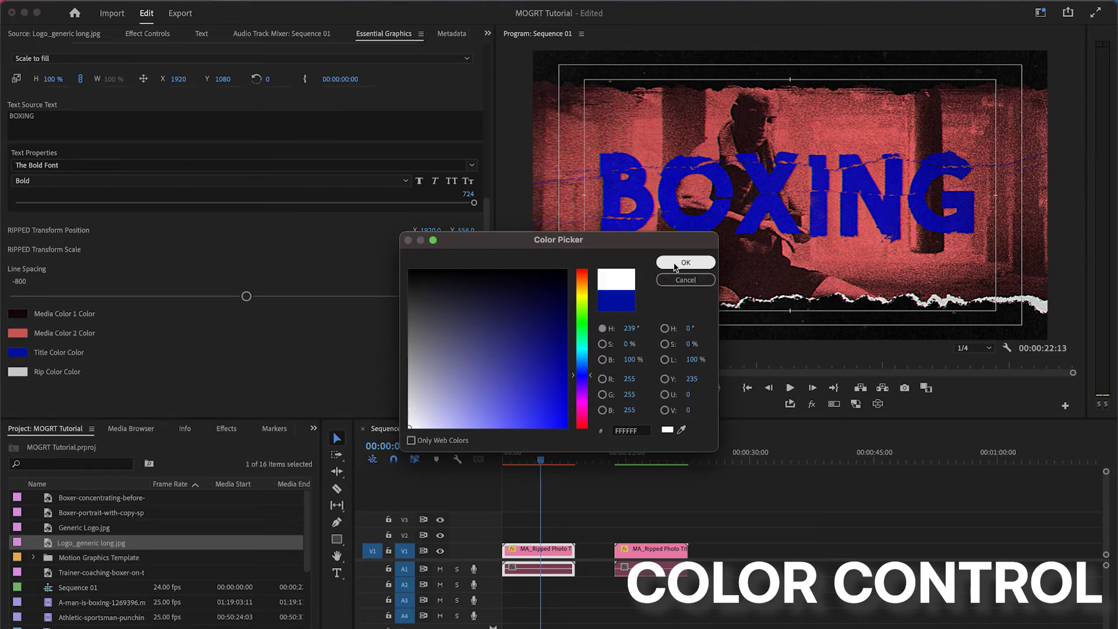
{"action": "left_click", "coordinate": [682, 430]}
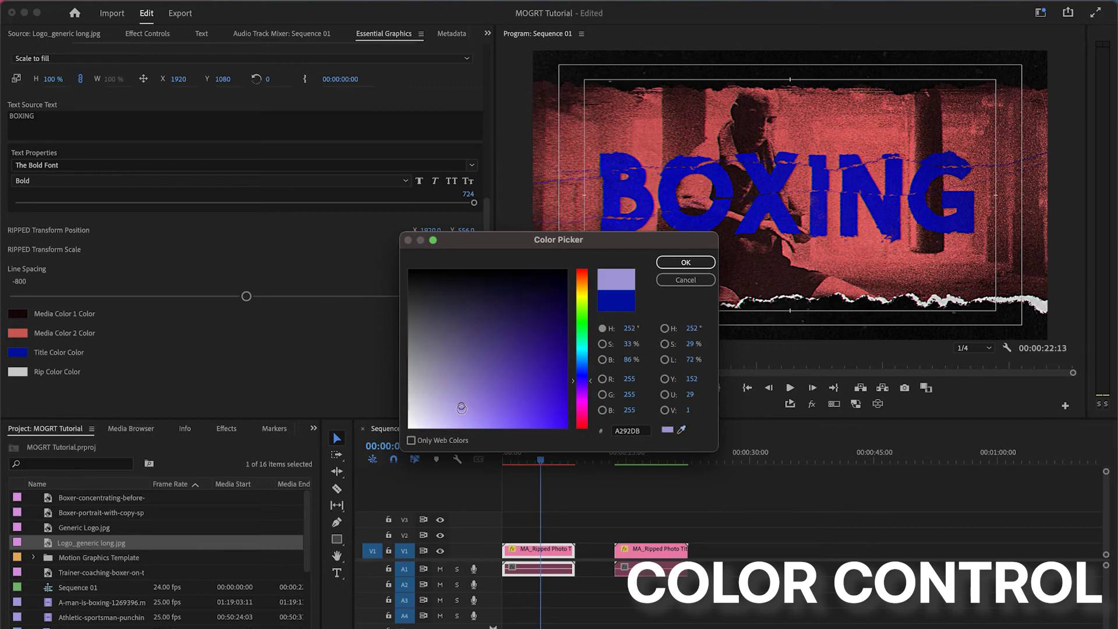
{"action": "left_click", "coordinate": [369, 462]}
{"action": "left_click", "coordinate": [686, 262]}
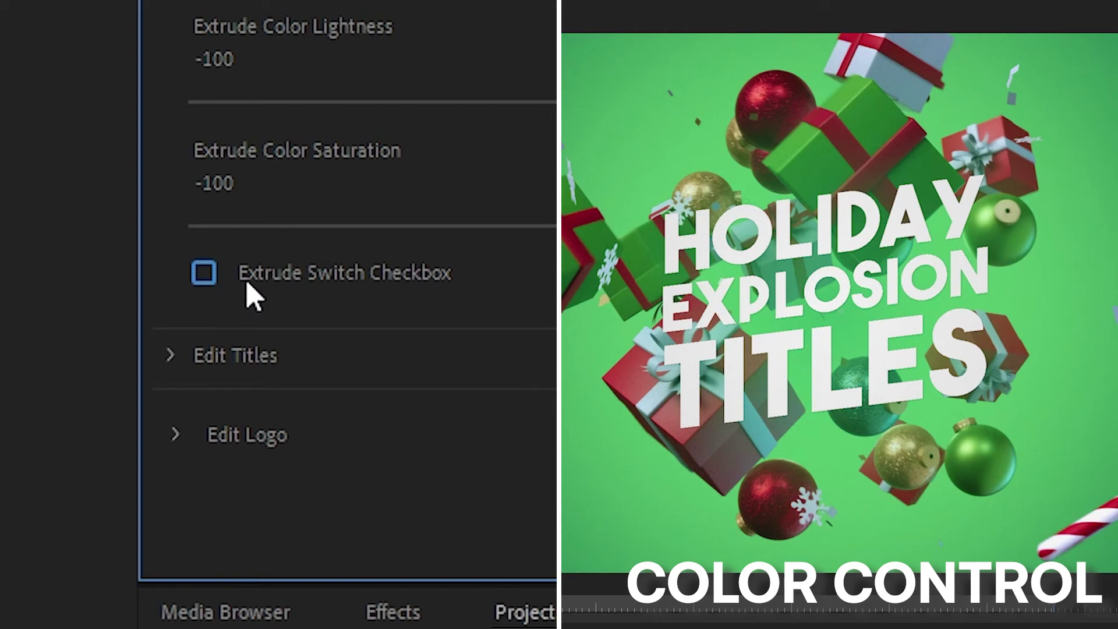
Step: Enable the Extrude Switch of the Holiday Explosion Titles template, and try a Tweak Color Blue Phase change and undo it
{"action": "left_click", "coordinate": [211, 276]}
{"action": "left_click", "coordinate": [210, 276]}
{"action": "left_click", "coordinate": [212, 278]}
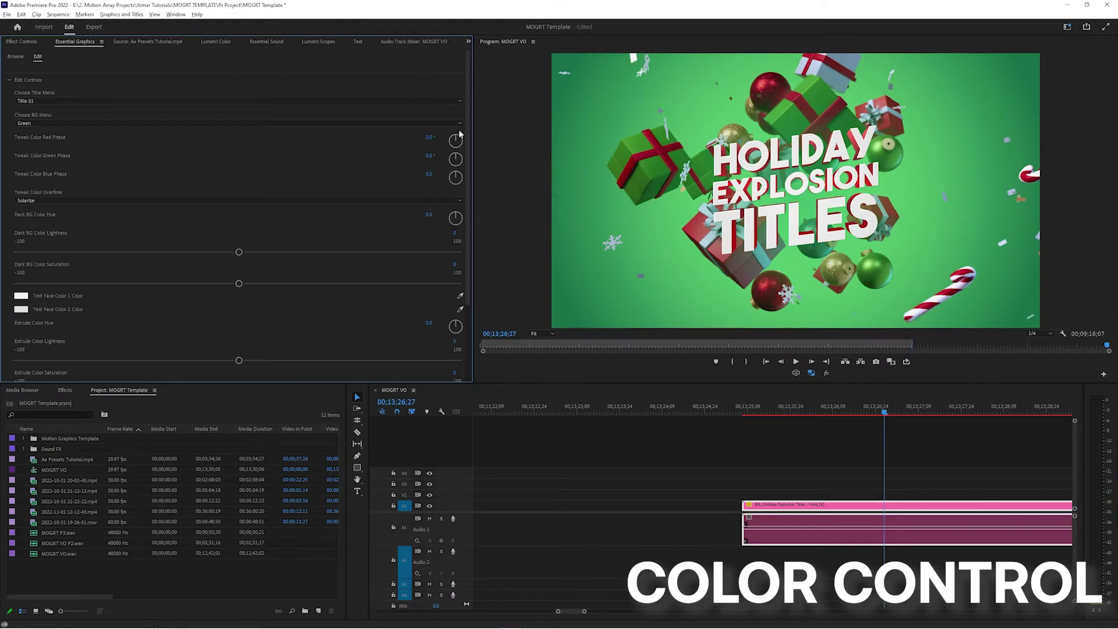
{"action": "mouse_move", "coordinate": [455, 175]}
{"action": "left_mouse_down"}
{"action": "mouse_move", "coordinate": [469, 184]}
{"action": "mouse_move", "coordinate": [458, 170]}
{"action": "mouse_move", "coordinate": [438, 174]}
{"action": "left_mouse_up"}
{"action": "key", "text": "ctrl+z"}
Step: Switch the Holiday Explosion template to Title 02 and on to Title 03, and choose a different background for it
{"action": "left_click", "coordinate": [124, 100]}
{"action": "left_click", "coordinate": [117, 117]}
{"action": "left_click", "coordinate": [127, 103]}
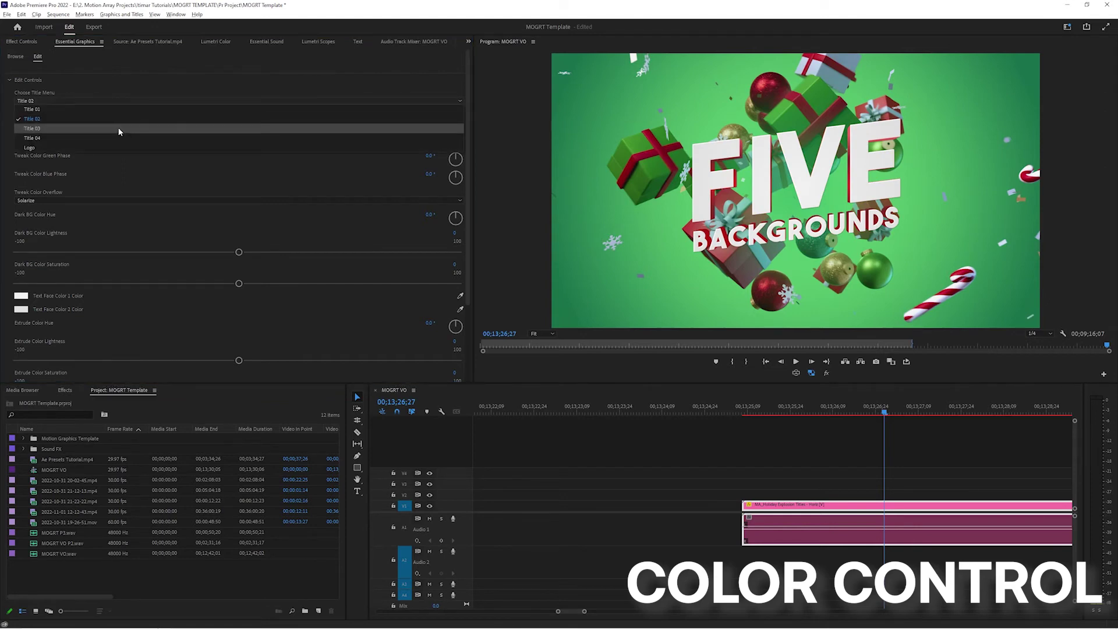
{"action": "left_click", "coordinate": [119, 128]}
{"action": "left_click", "coordinate": [100, 123]}
{"action": "left_click", "coordinate": [92, 150]}
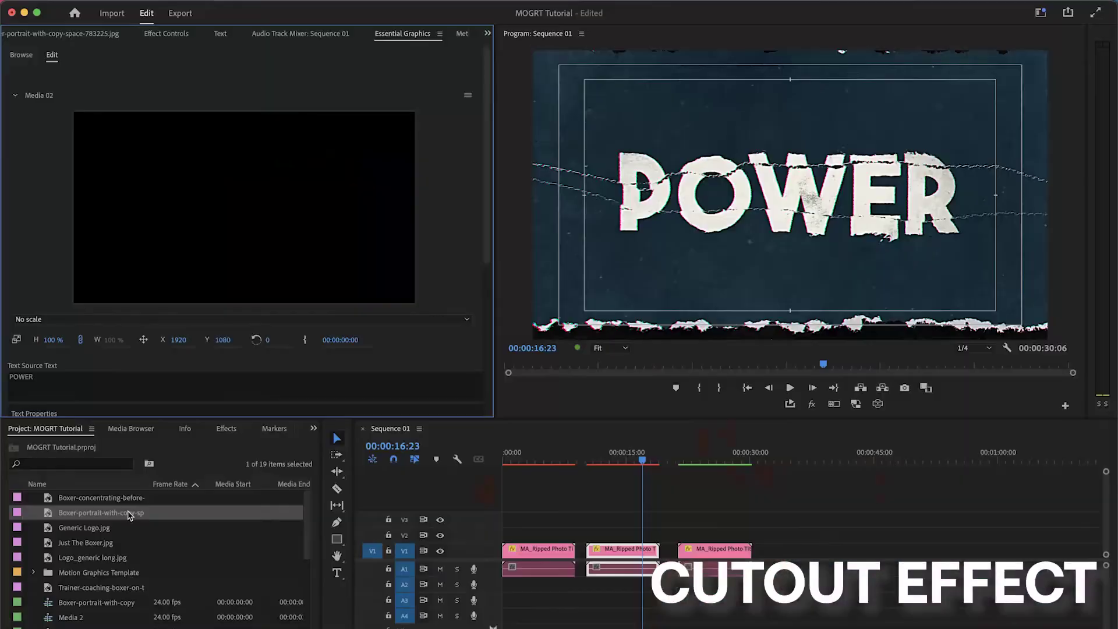
Step: Fill the POWER title's Media 02 placeholder with the Boxer-portrait-with-copy-space image and open the placeholder's own sequence
{"action": "left_click_drag", "start_coordinate": [129, 516], "coordinate": [219, 240]}
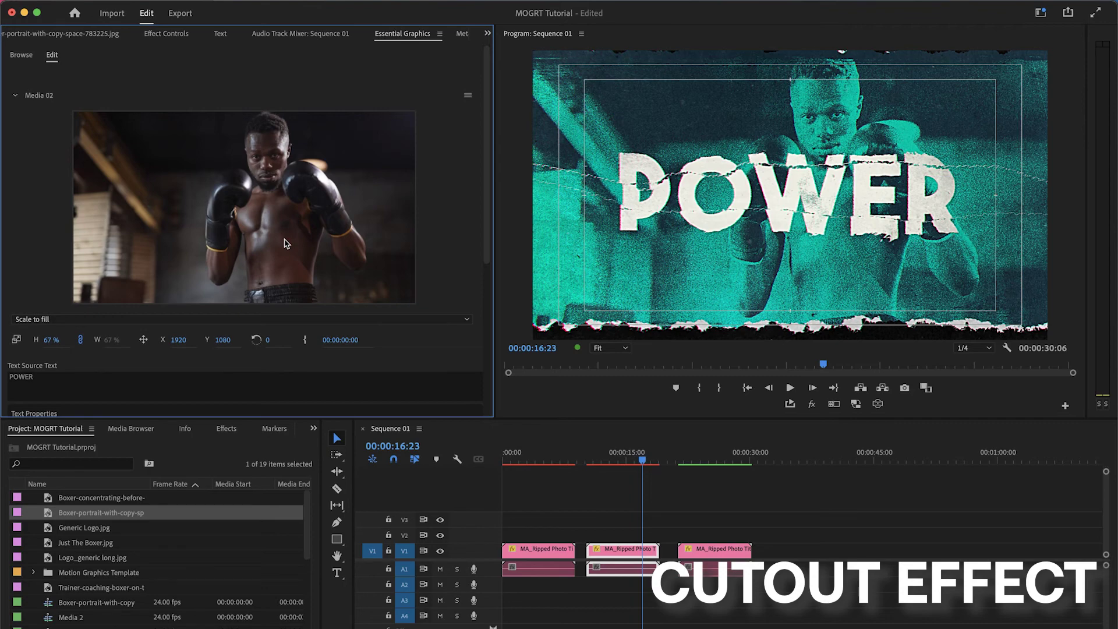
{"action": "double_click", "coordinate": [286, 243]}
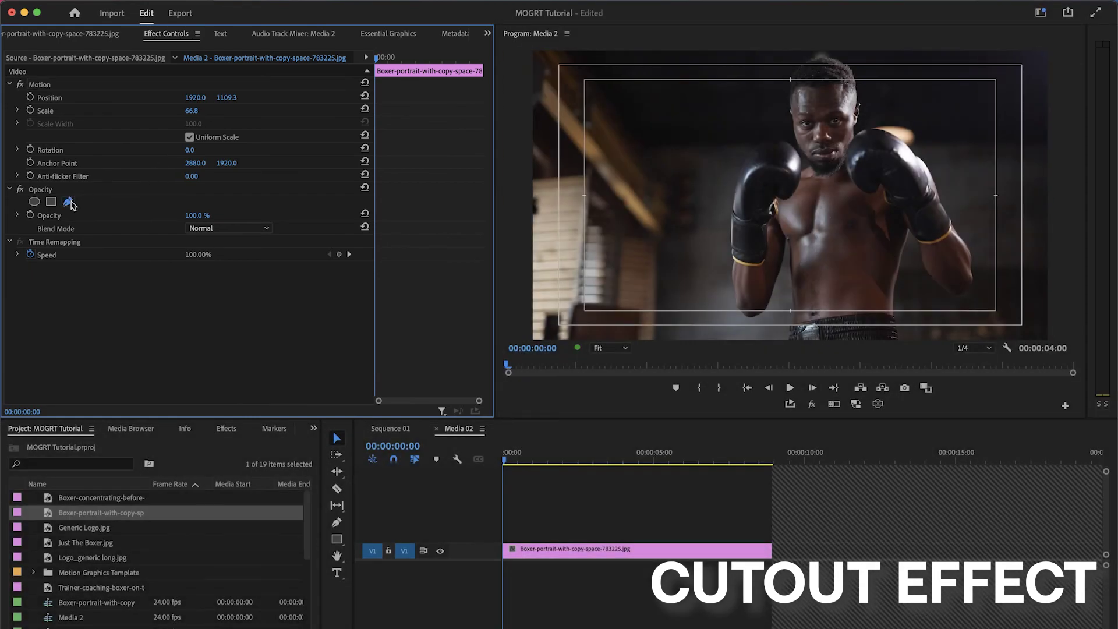
Step: Start a free-draw opacity mask at the boxer's waist, try closing it across his torso, and undo back to its first two points
{"action": "left_click", "coordinate": [68, 202]}
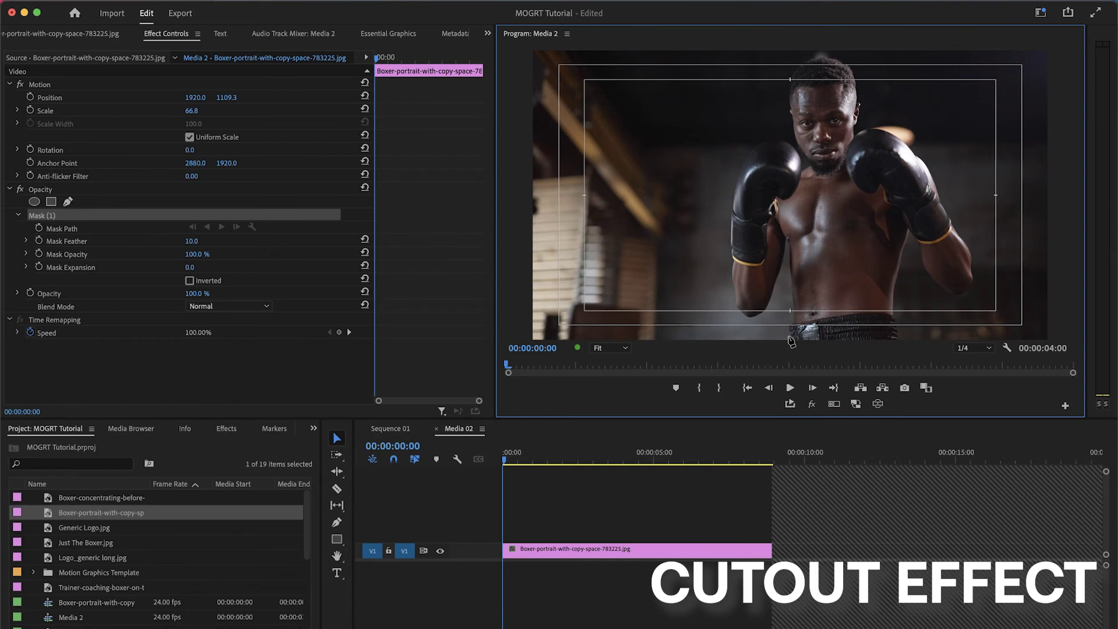
{"action": "left_click", "coordinate": [793, 305]}
{"action": "left_click", "coordinate": [790, 269]}
{"action": "left_click", "coordinate": [853, 259]}
{"action": "left_click", "coordinate": [884, 290]}
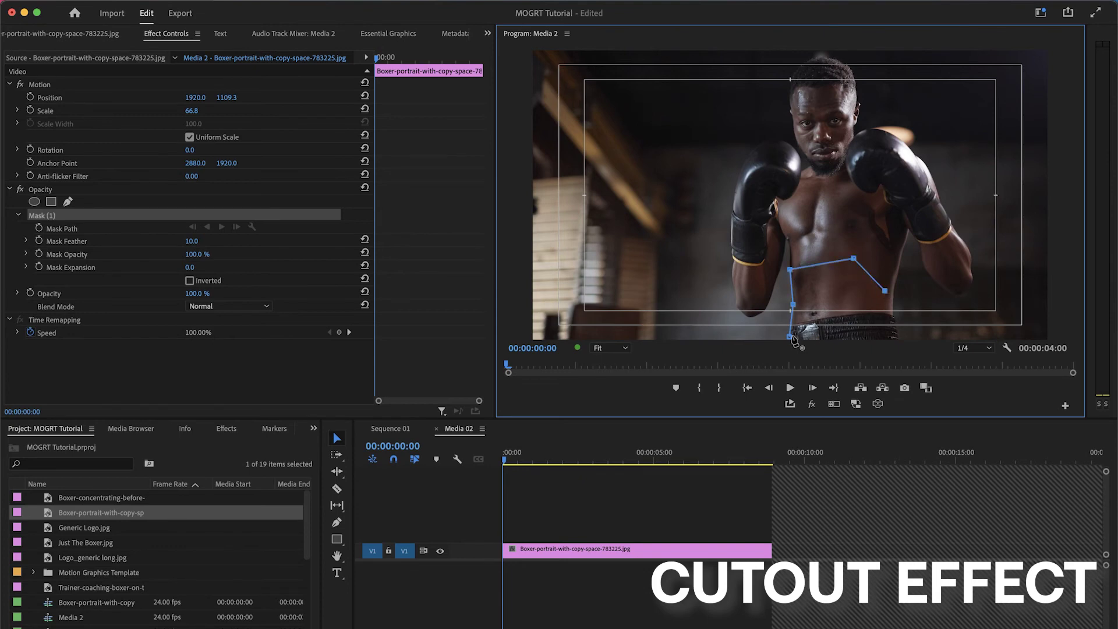
{"action": "left_click", "coordinate": [790, 337]}
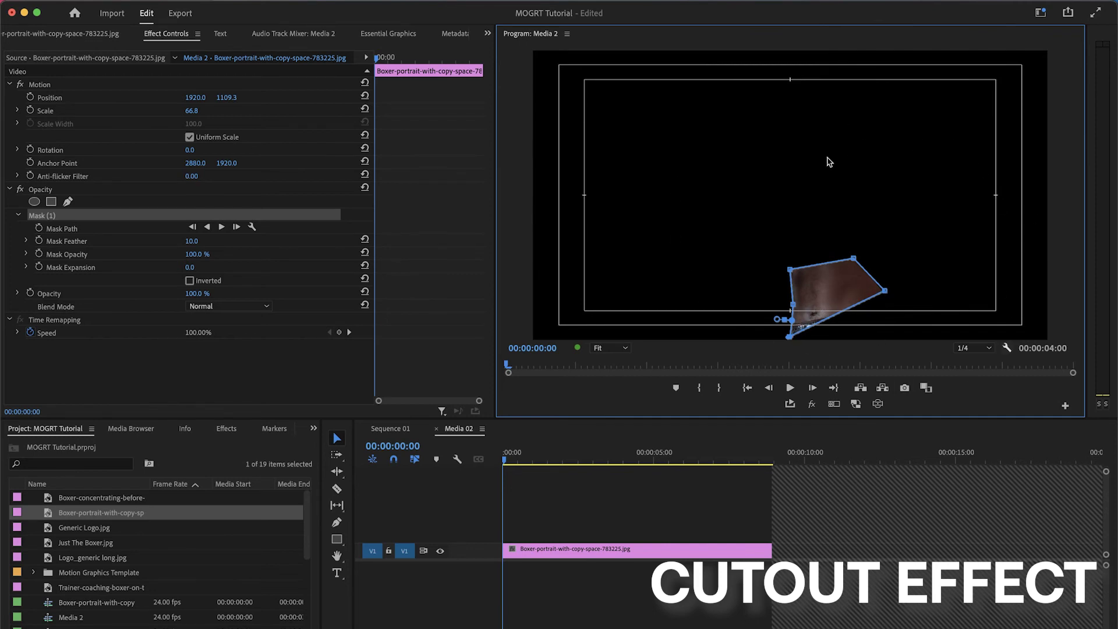
{"action": "key", "text": "super+z"}
{"action": "key", "text": "super+z"}
{"action": "key", "text": "super+z"}
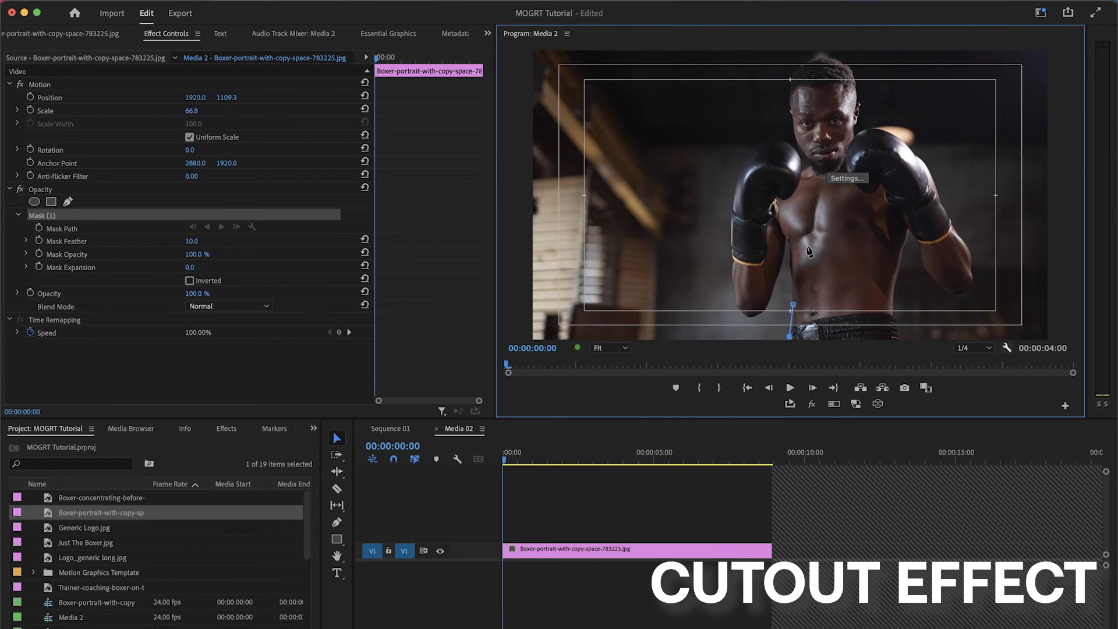
Step: Trace the opacity mask around the boxer's arms, gloves, head and torso, close it at the waist, and deselect it
{"action": "left_click", "coordinate": [790, 266]}
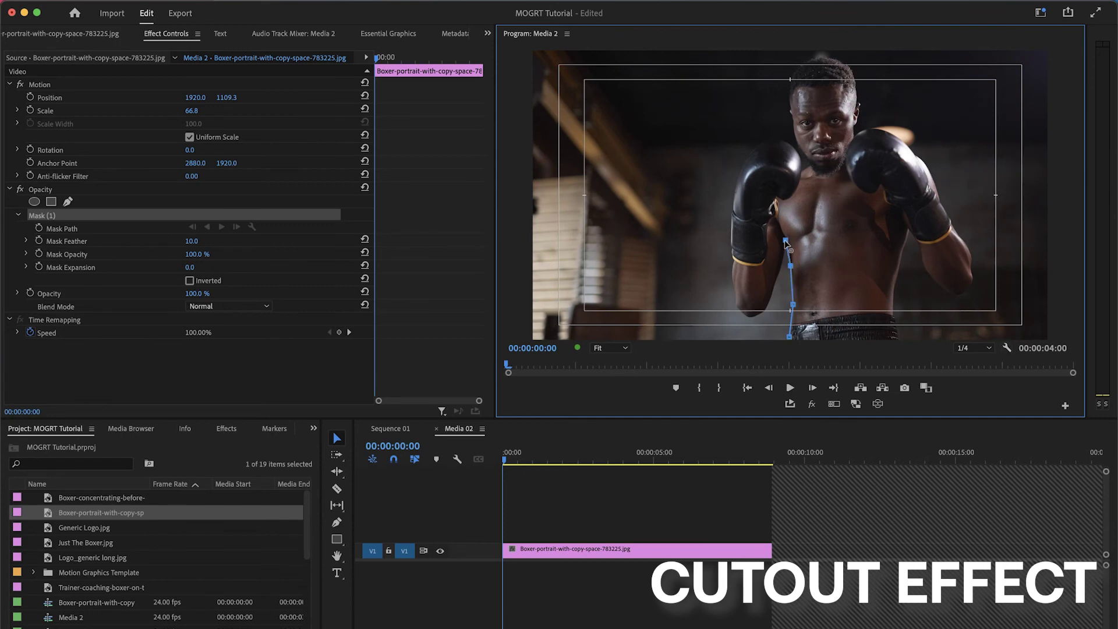
{"action": "left_click_drag", "start_coordinate": [785, 240], "coordinate": [788, 229]}
{"action": "left_click", "coordinate": [768, 304]}
{"action": "left_click_drag", "start_coordinate": [737, 313], "coordinate": [735, 303]}
{"action": "left_click_drag", "start_coordinate": [731, 239], "coordinate": [732, 204]}
{"action": "left_click_drag", "start_coordinate": [778, 141], "coordinate": [801, 158]}
{"action": "left_click", "coordinate": [811, 166]}
{"action": "left_click", "coordinate": [792, 131]}
{"action": "left_click", "coordinate": [790, 74]}
{"action": "left_click", "coordinate": [815, 57]}
{"action": "left_click", "coordinate": [850, 68]}
{"action": "left_click", "coordinate": [858, 100]}
{"action": "left_click", "coordinate": [856, 124]}
{"action": "left_click", "coordinate": [880, 128]}
{"action": "left_click", "coordinate": [916, 156]}
{"action": "left_click", "coordinate": [940, 199]}
{"action": "left_click", "coordinate": [957, 236]}
{"action": "left_click", "coordinate": [966, 248]}
{"action": "left_click", "coordinate": [972, 277]}
{"action": "left_click_drag", "start_coordinate": [945, 292], "coordinate": [965, 305]}
{"action": "left_click", "coordinate": [922, 266]}
{"action": "left_click", "coordinate": [915, 239]}
{"action": "left_click", "coordinate": [909, 232]}
{"action": "left_click", "coordinate": [894, 281]}
{"action": "left_click", "coordinate": [896, 336]}
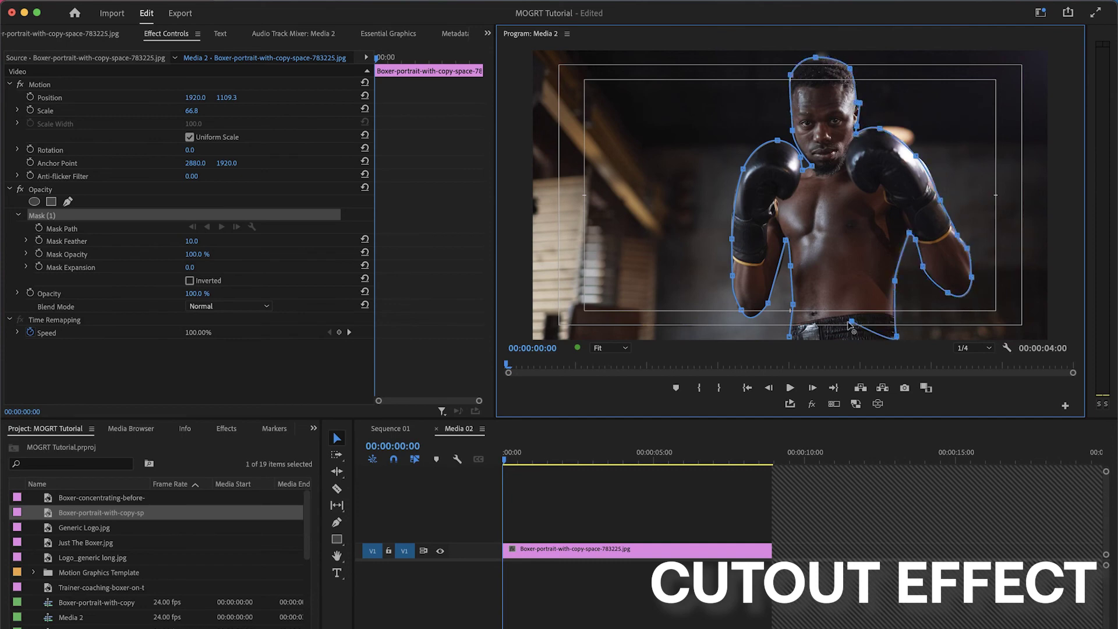
{"action": "left_click", "coordinate": [788, 337]}
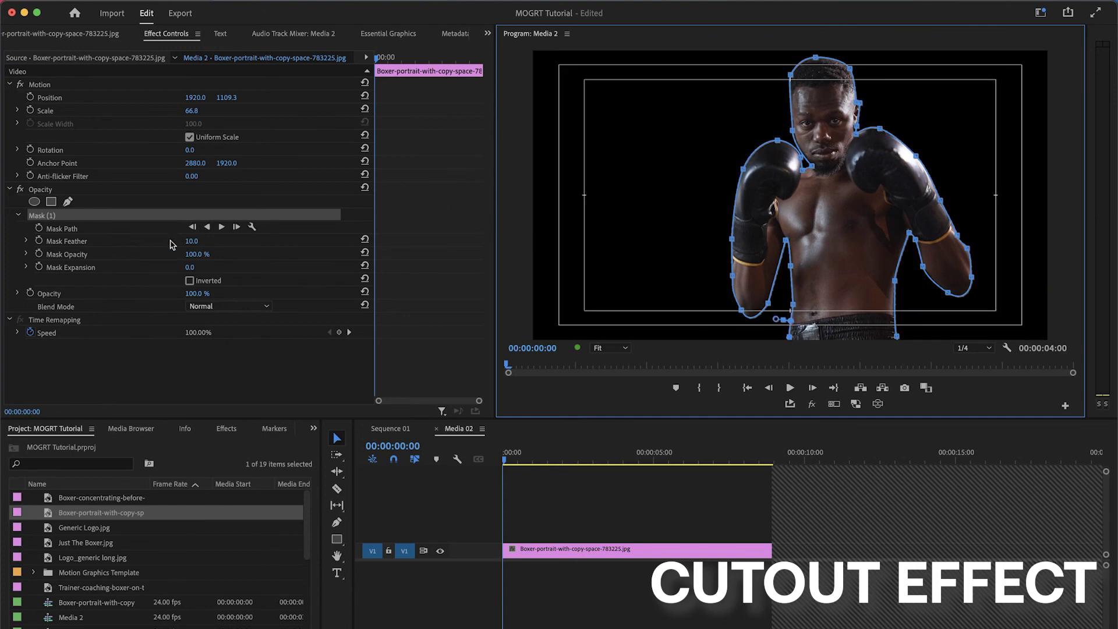
{"action": "left_click", "coordinate": [107, 357]}
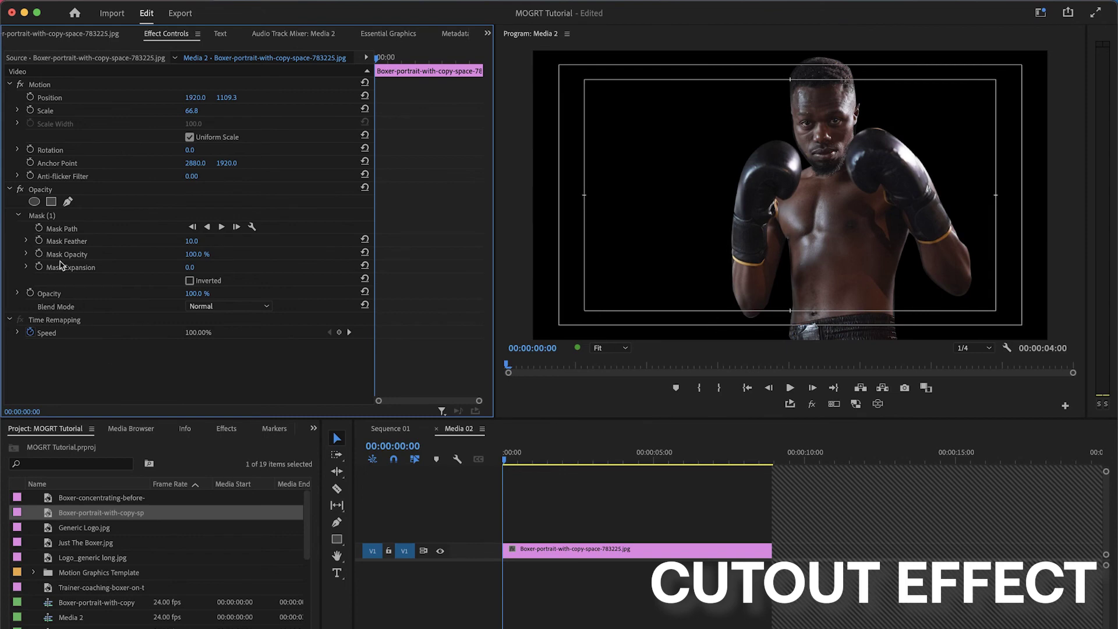
Step: Set the Mask Feather of the boxer's mask to 70.0 and deselect the mask to preview the edge
{"action": "left_click", "coordinate": [48, 218]}
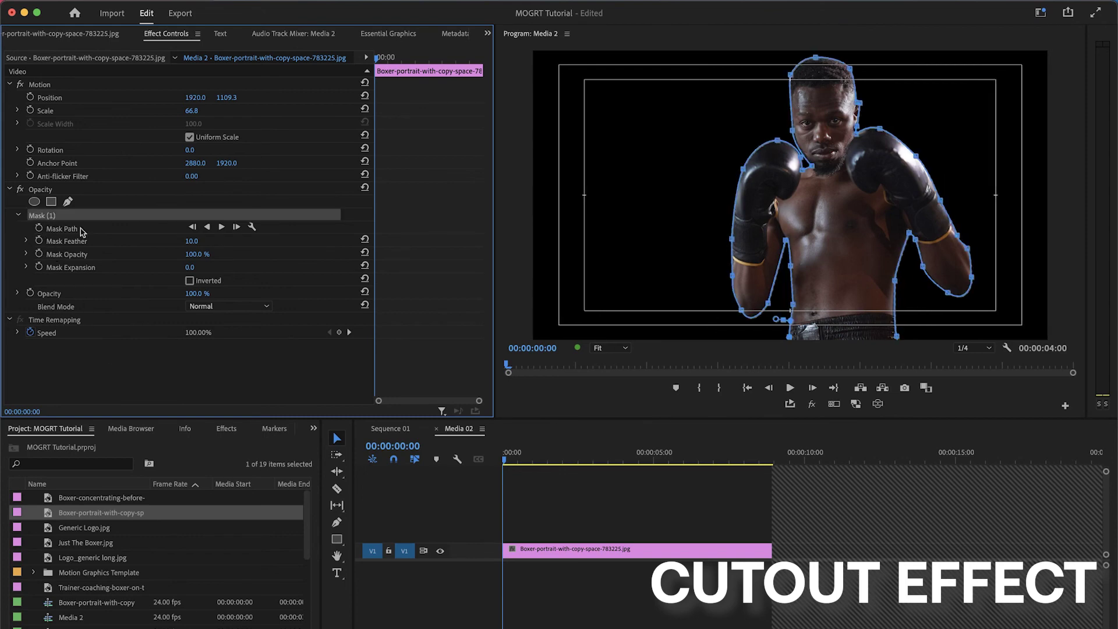
{"action": "left_click_drag", "start_coordinate": [187, 244], "coordinate": [201, 245]}
{"action": "left_click", "coordinate": [154, 363]}
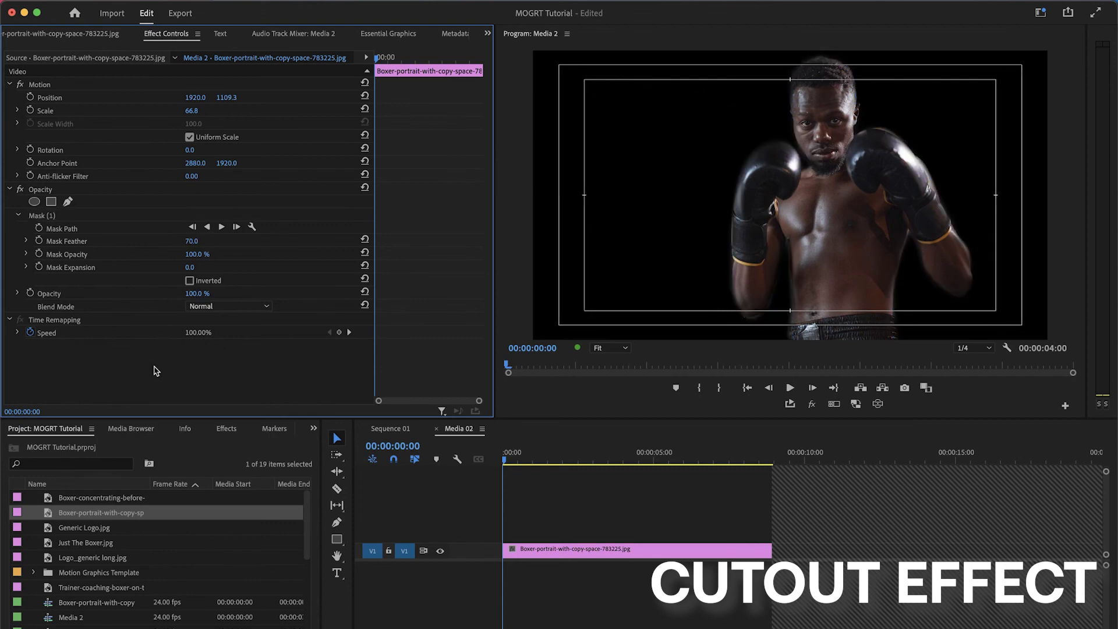
Step: Set the Mask Feather of the boxer's mask to 5.0
{"action": "left_click", "coordinate": [52, 216]}
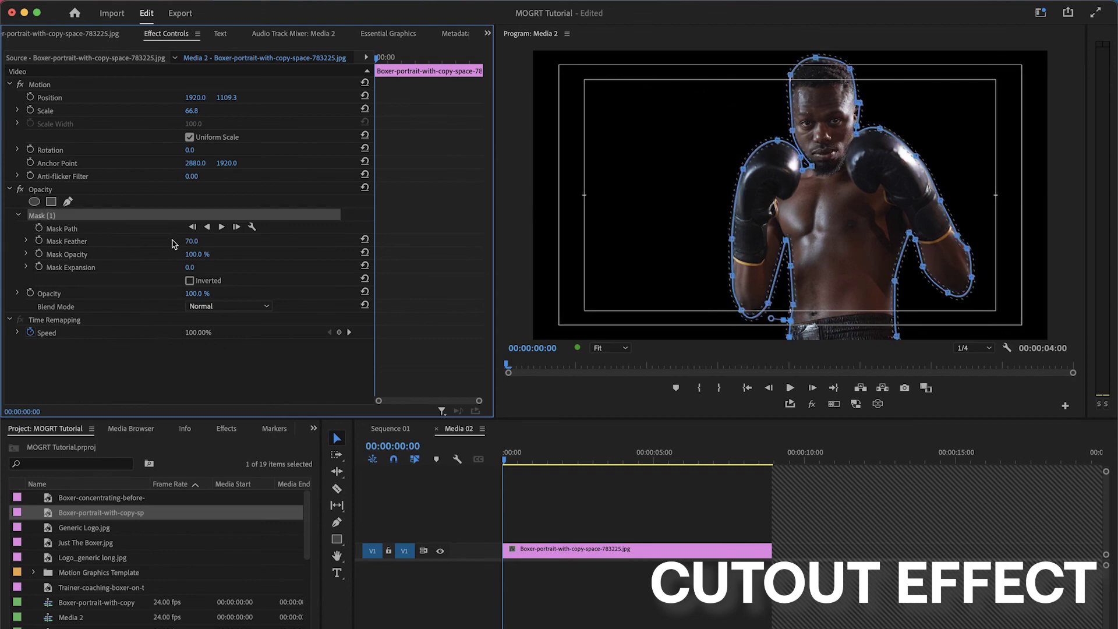
{"action": "mouse_move", "coordinate": [191, 241]}
{"action": "left_mouse_down"}
{"action": "mouse_move", "coordinate": [157, 241]}
{"action": "mouse_move", "coordinate": [210, 242]}
{"action": "left_mouse_up"}
{"action": "left_click", "coordinate": [217, 359]}
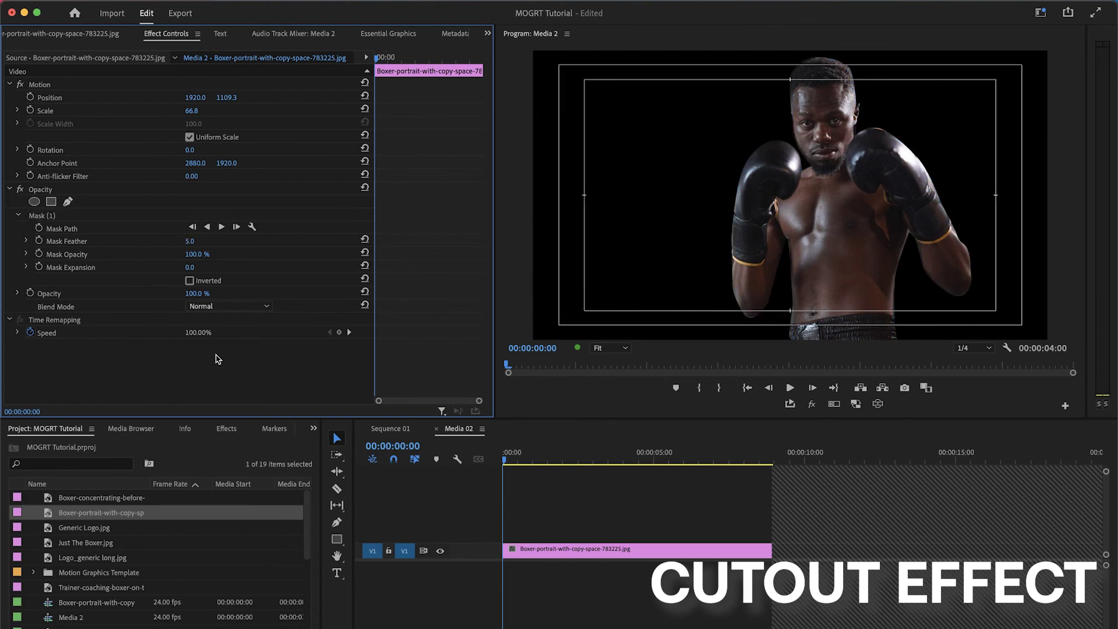
Step: Try inverting the boxer's mask and revert it, and toggle the Opacity effect off and on to compare
{"action": "left_click", "coordinate": [189, 281]}
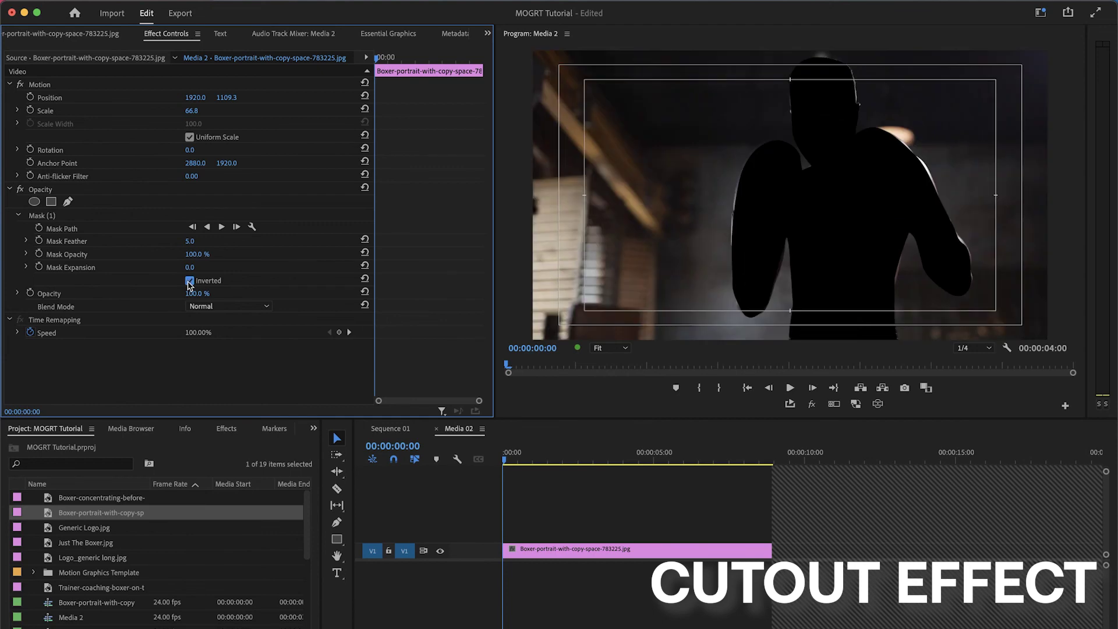
{"action": "left_click", "coordinate": [189, 281]}
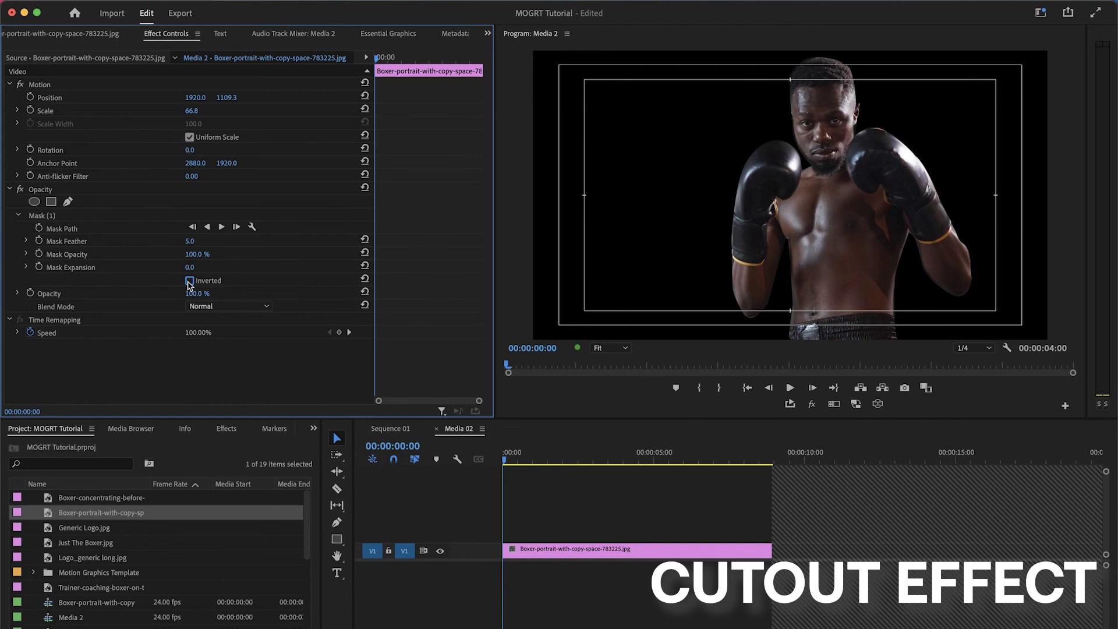
{"action": "left_click", "coordinate": [20, 189]}
{"action": "left_click", "coordinate": [20, 189]}
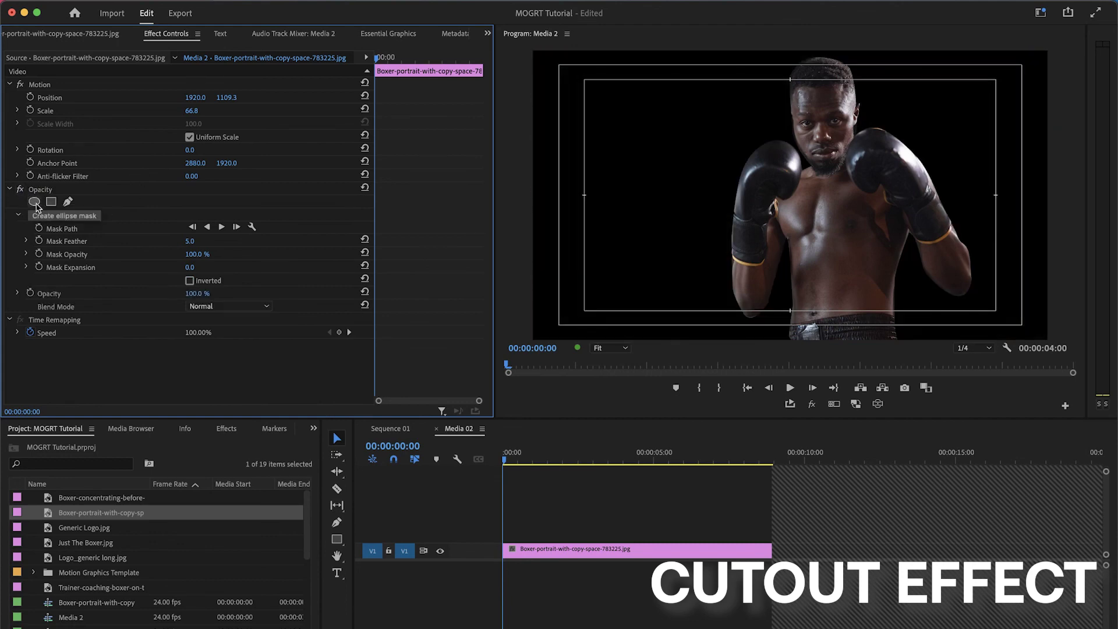
Step: Try adding an ellipse mask and a triangular free-draw mask over the background beside the boxer
{"action": "left_click", "coordinate": [34, 201]}
{"action": "left_click_drag", "start_coordinate": [856, 178], "coordinate": [666, 177]}
{"action": "left_click_drag", "start_coordinate": [618, 266], "coordinate": [624, 212]}
{"action": "left_click", "coordinate": [68, 202]}
{"action": "left_click", "coordinate": [611, 235]}
{"action": "left_click", "coordinate": [584, 282]}
{"action": "left_click", "coordinate": [694, 281]}
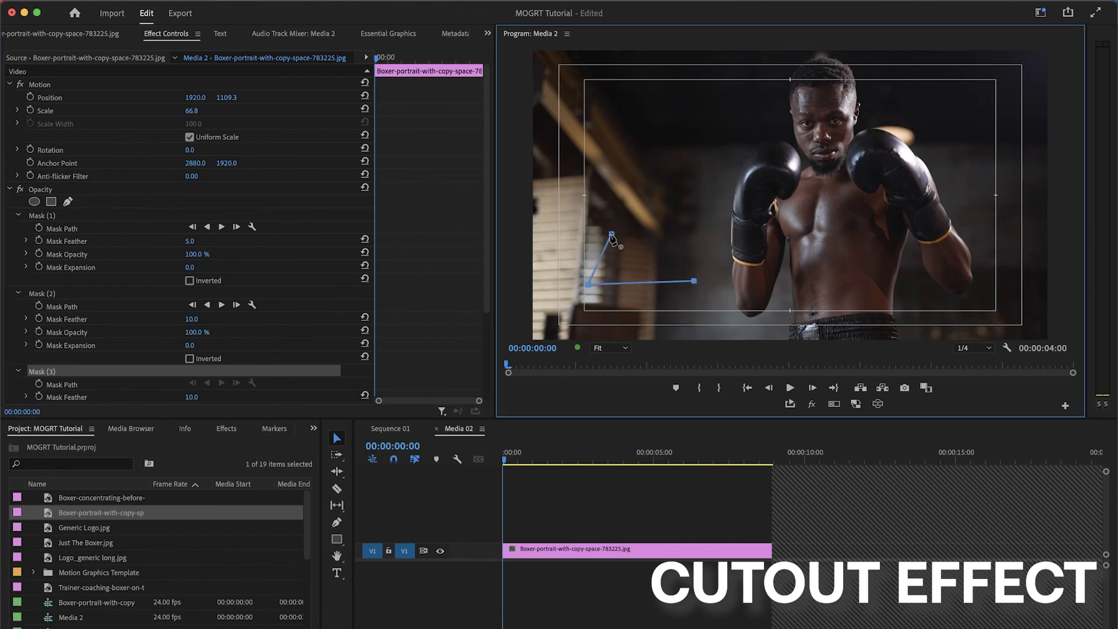
{"action": "left_click", "coordinate": [611, 235]}
Step: Delete the extra free-draw and ellipse masks, keeping only the mask around the boxer
{"action": "left_click", "coordinate": [43, 371]}
{"action": "key", "text": "Delete"}
{"action": "left_click", "coordinate": [44, 293]}
{"action": "key", "text": "Delete"}
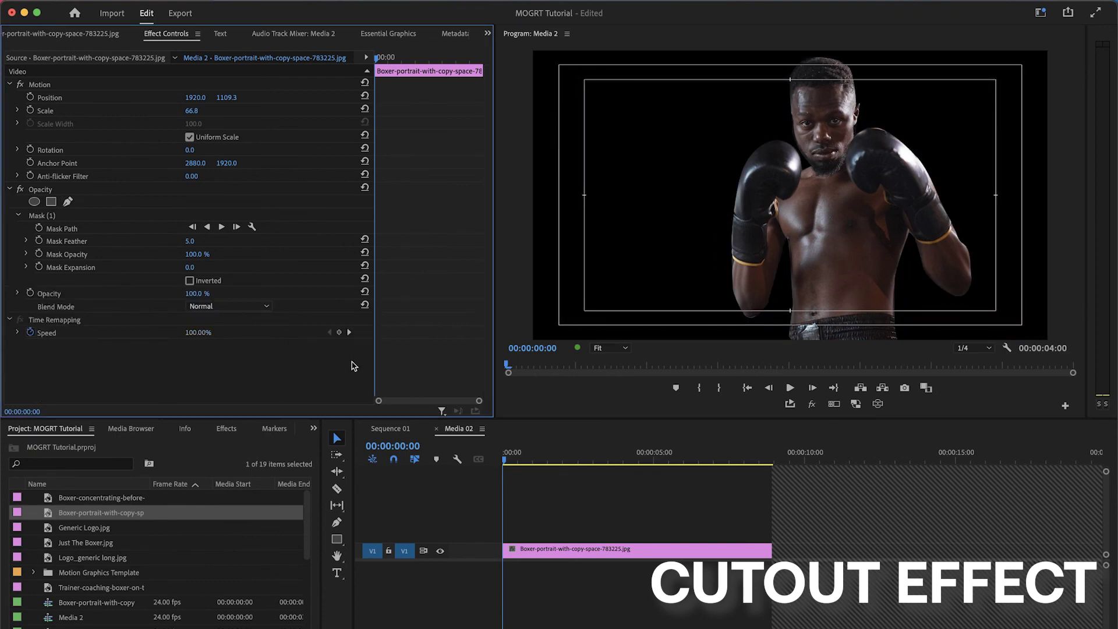
Step: Return to Sequence 01 and play back the POWER title to review the boxer cutout
{"action": "left_click", "coordinate": [389, 429]}
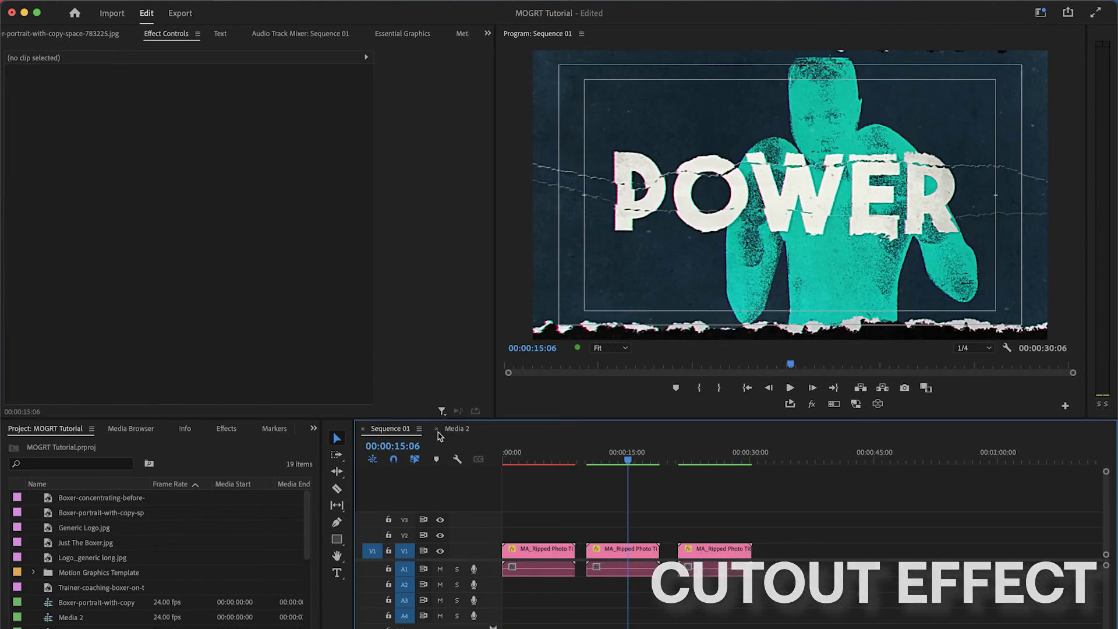
{"action": "left_click_drag", "start_coordinate": [627, 460], "coordinate": [606, 462]}
{"action": "key", "text": "space"}
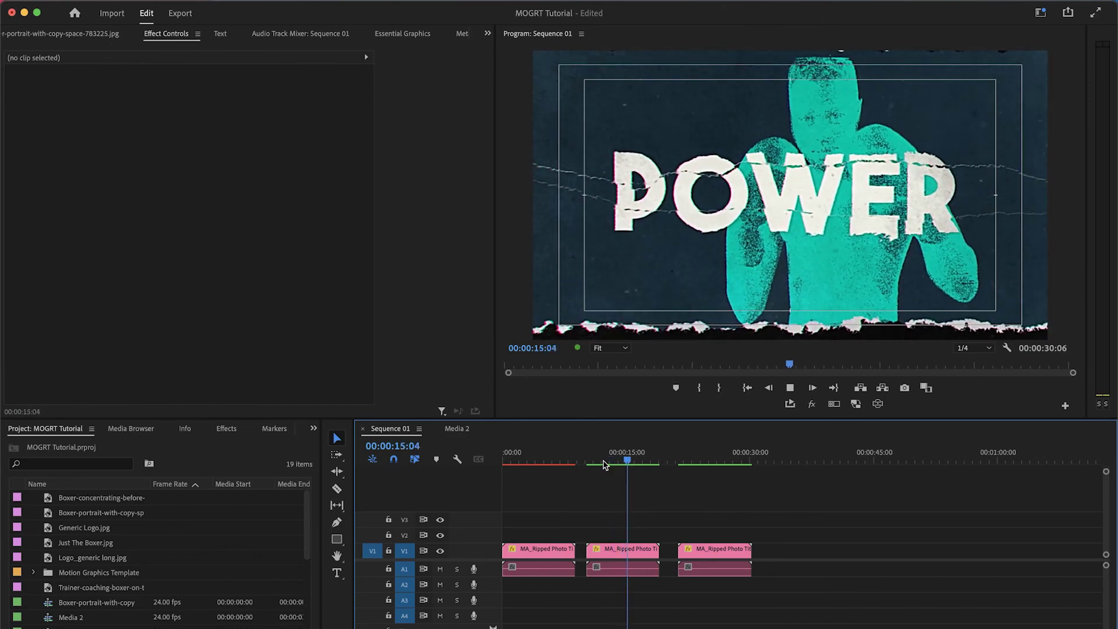
{"action": "key", "text": "space"}
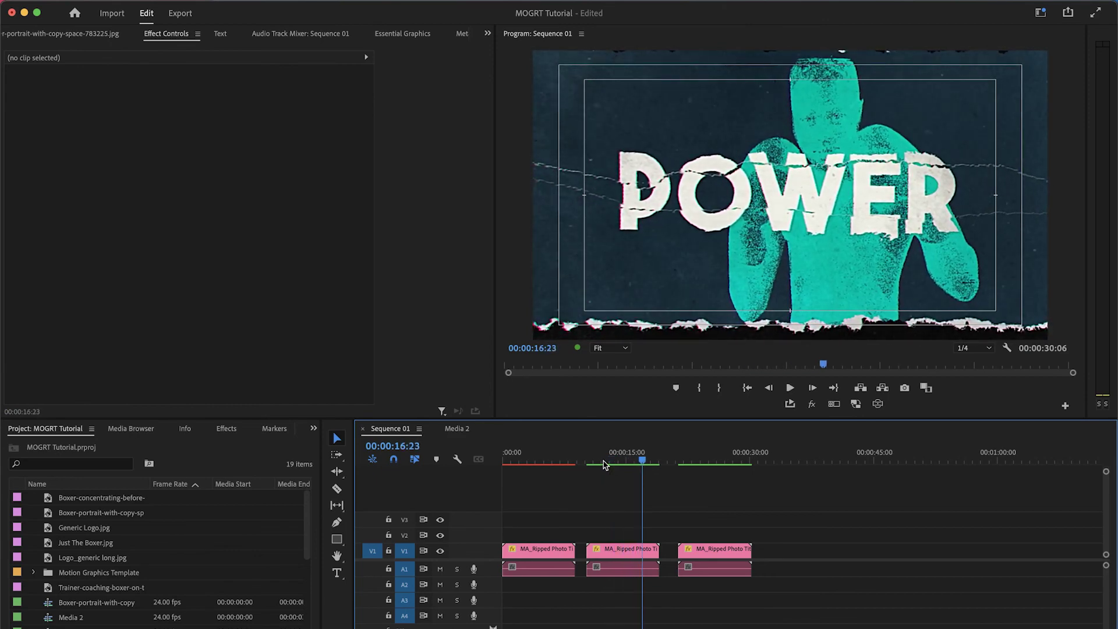